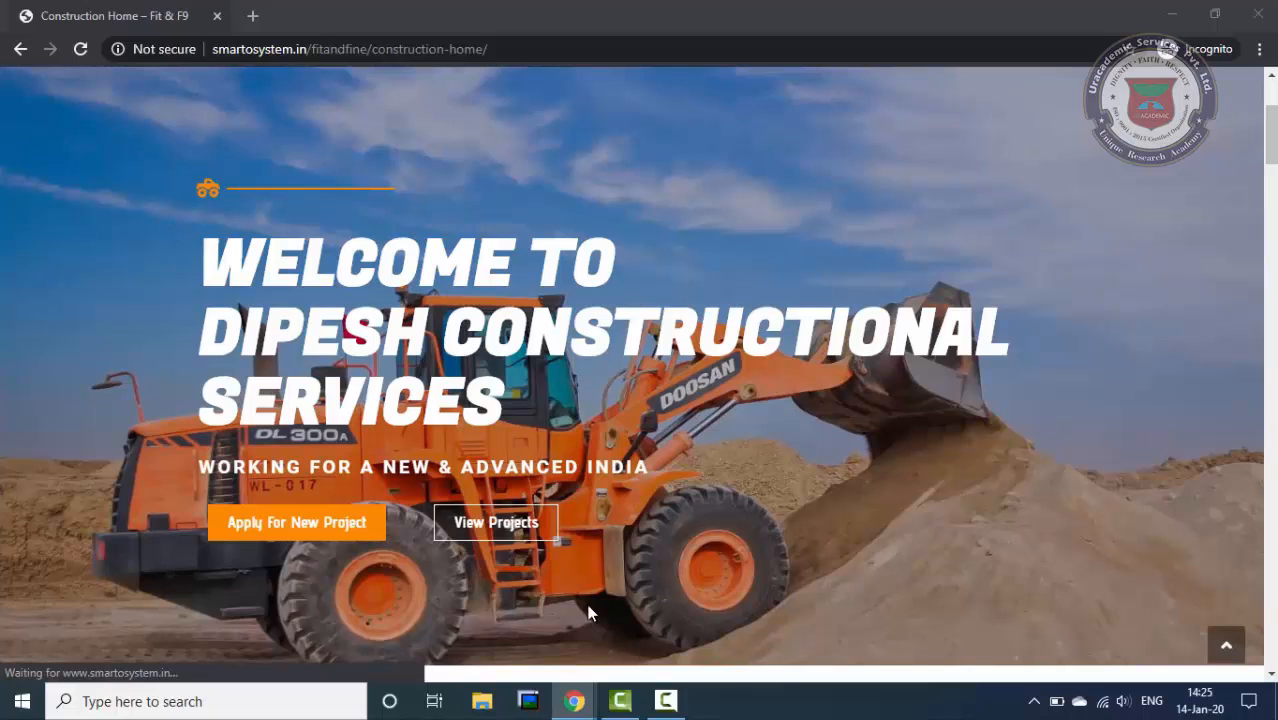
- Switch from the Construction Home sample site to the WordPress dashboard and look over the installed themes
{"action": "mouse_move", "coordinate": [574, 701]}
{"action": "left_click", "coordinate": [488, 628]}
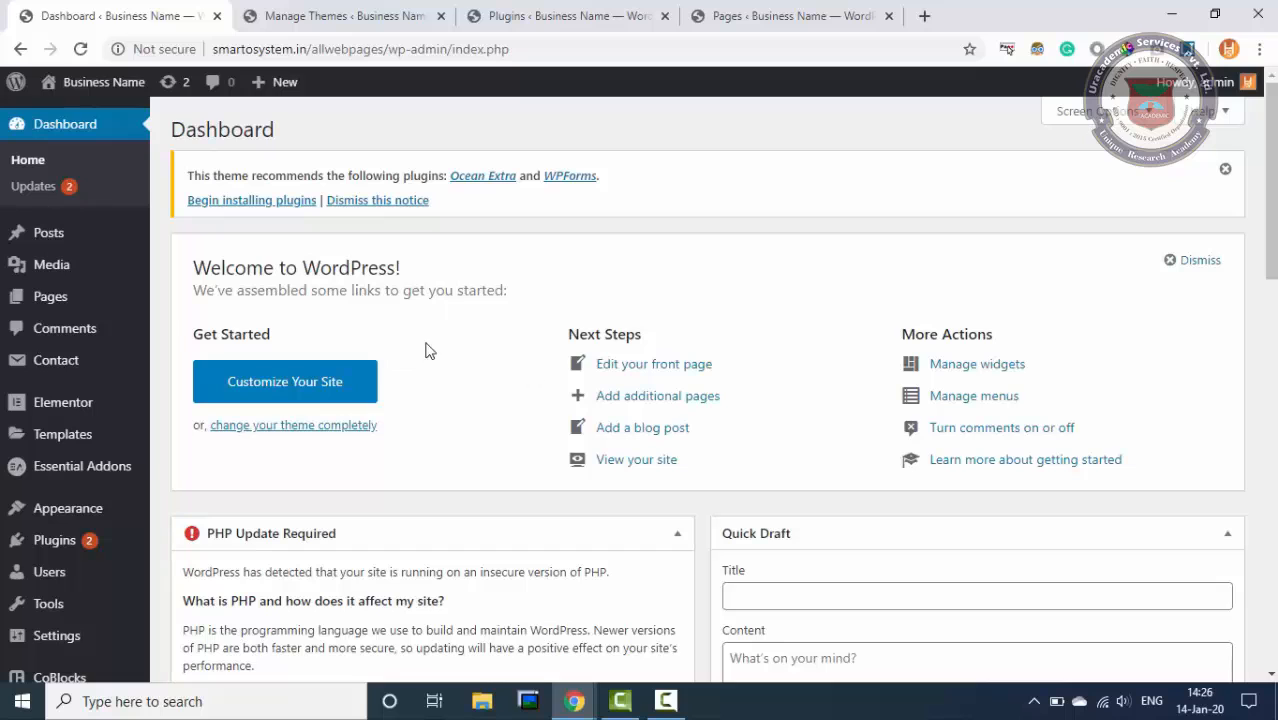
{"action": "left_click", "coordinate": [388, 10]}
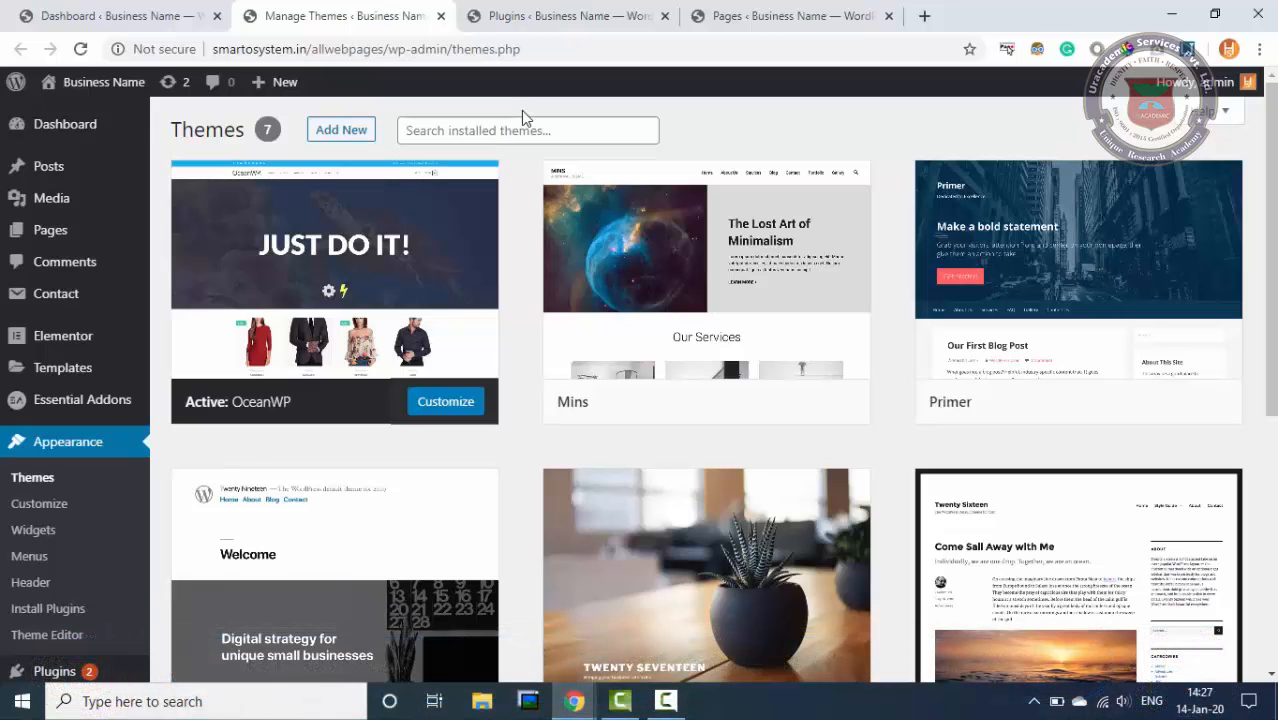
{"action": "mouse_move", "coordinate": [375, 310]}
- Review the installed plugins list, including Contact Form 7, Elementor, Essential Addons, Loginizer and Premium Addons for Elementor
{"action": "left_click", "coordinate": [545, 12]}
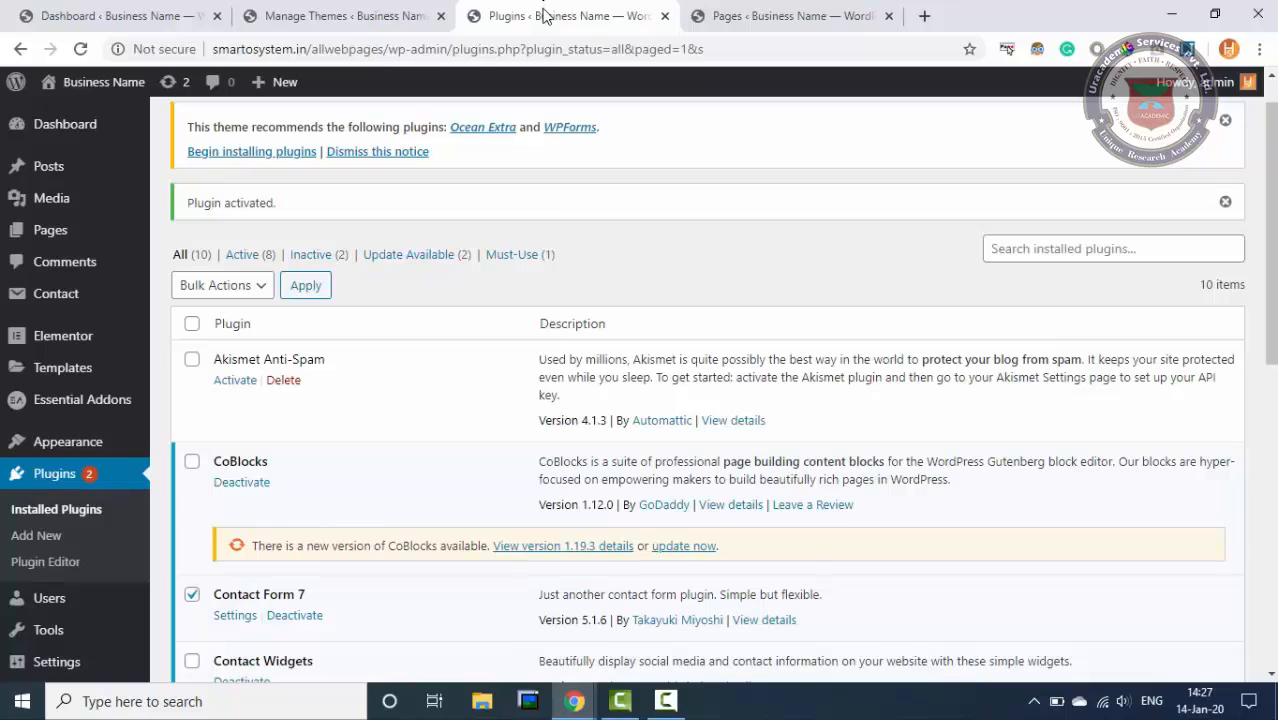
{"action": "scroll", "coordinate": [550, 197], "scroll_direction": "down", "scroll_amount": 3}
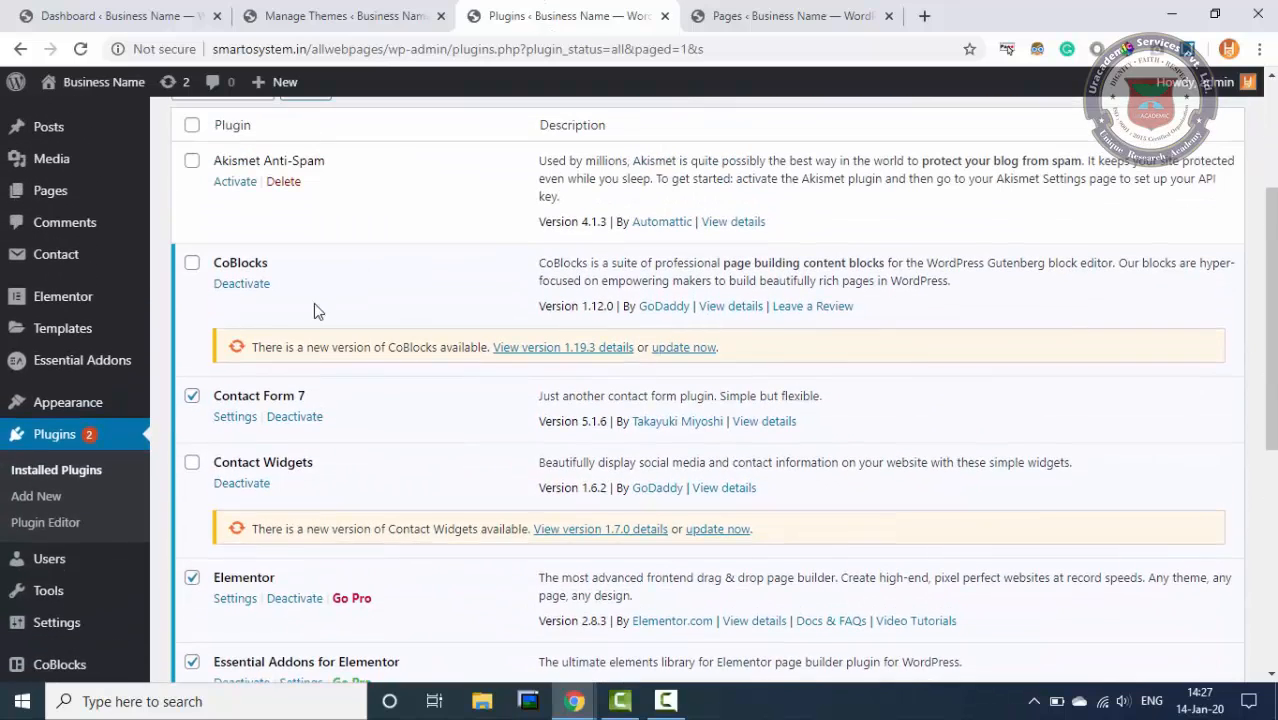
{"action": "scroll", "coordinate": [420, 378], "scroll_direction": "down", "scroll_amount": 1}
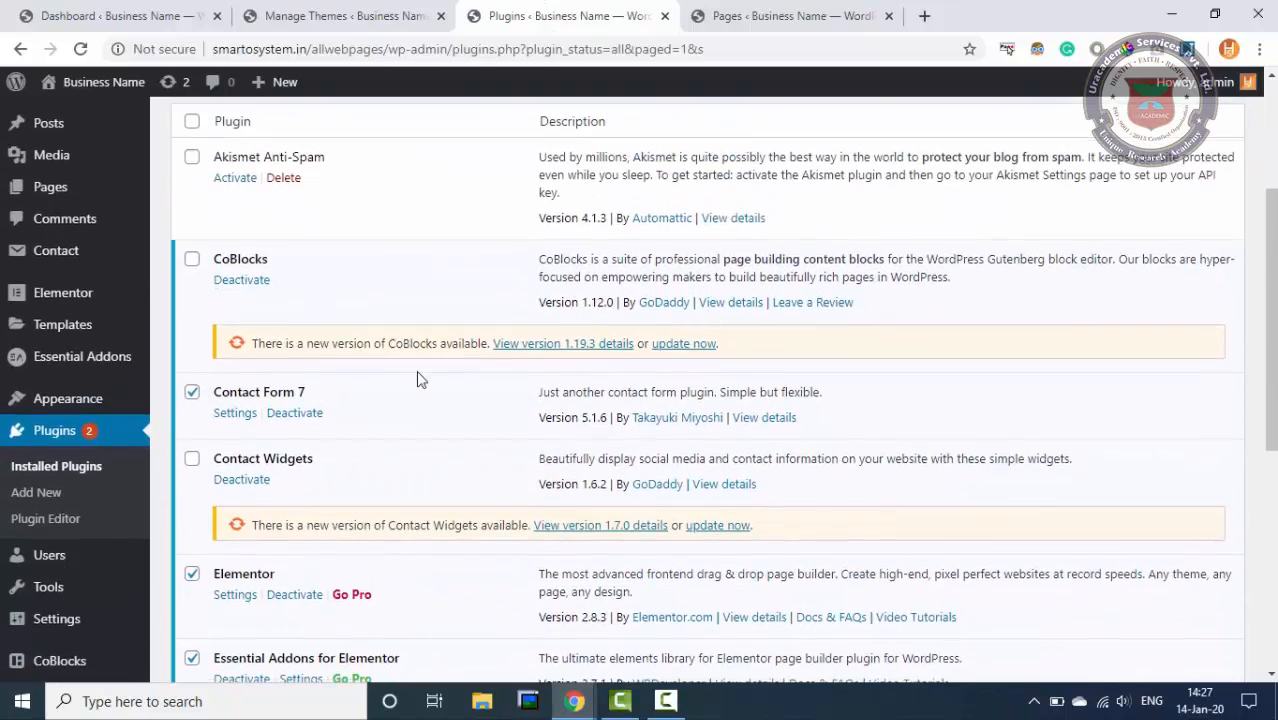
{"action": "scroll", "coordinate": [418, 376], "scroll_direction": "down", "scroll_amount": 2}
{"action": "scroll", "coordinate": [476, 266], "scroll_direction": "down", "scroll_amount": 2}
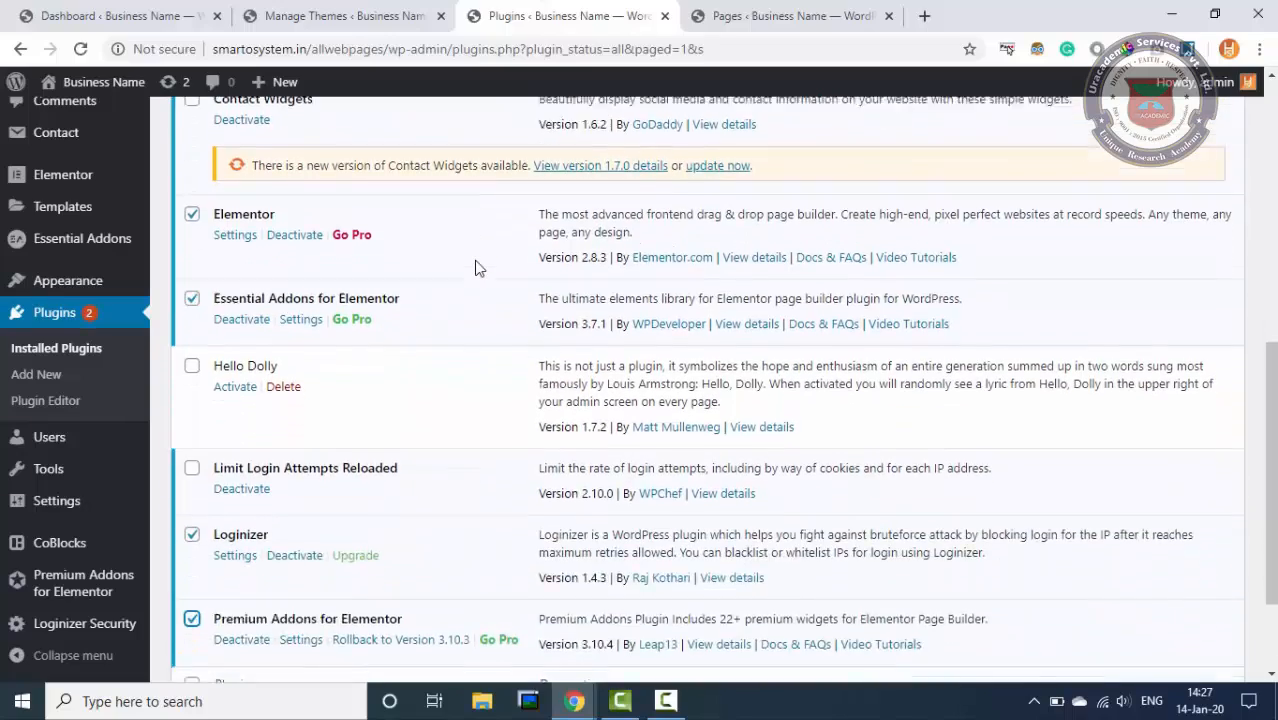
{"action": "scroll", "coordinate": [476, 266], "scroll_direction": "down", "scroll_amount": 2}
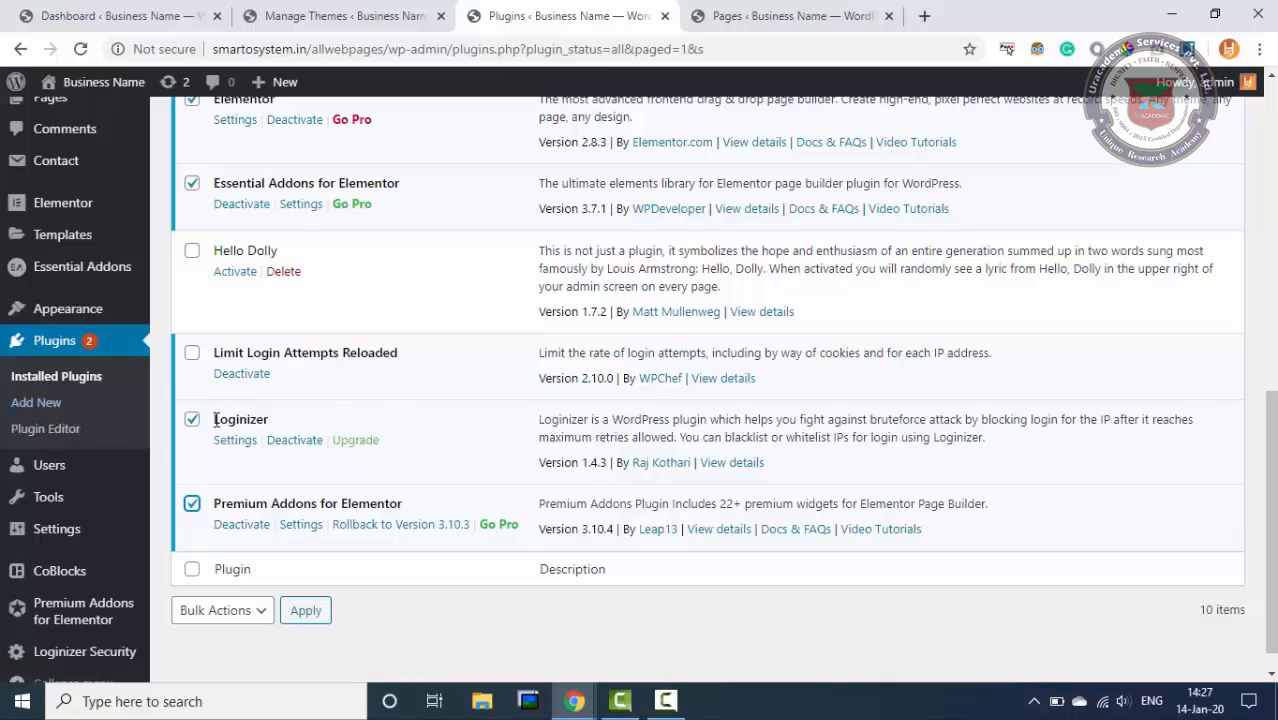
{"action": "left_click_drag", "start_coordinate": [213, 426], "coordinate": [260, 418]}
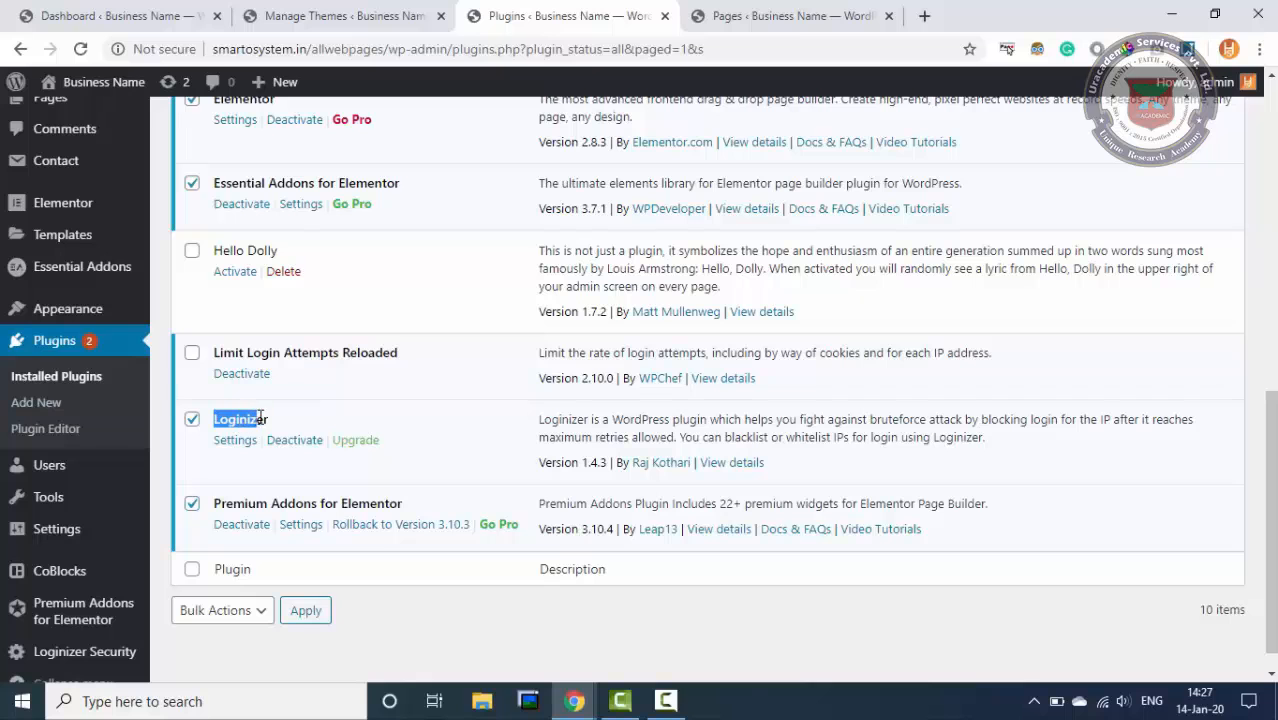
{"action": "left_click", "coordinate": [270, 424]}
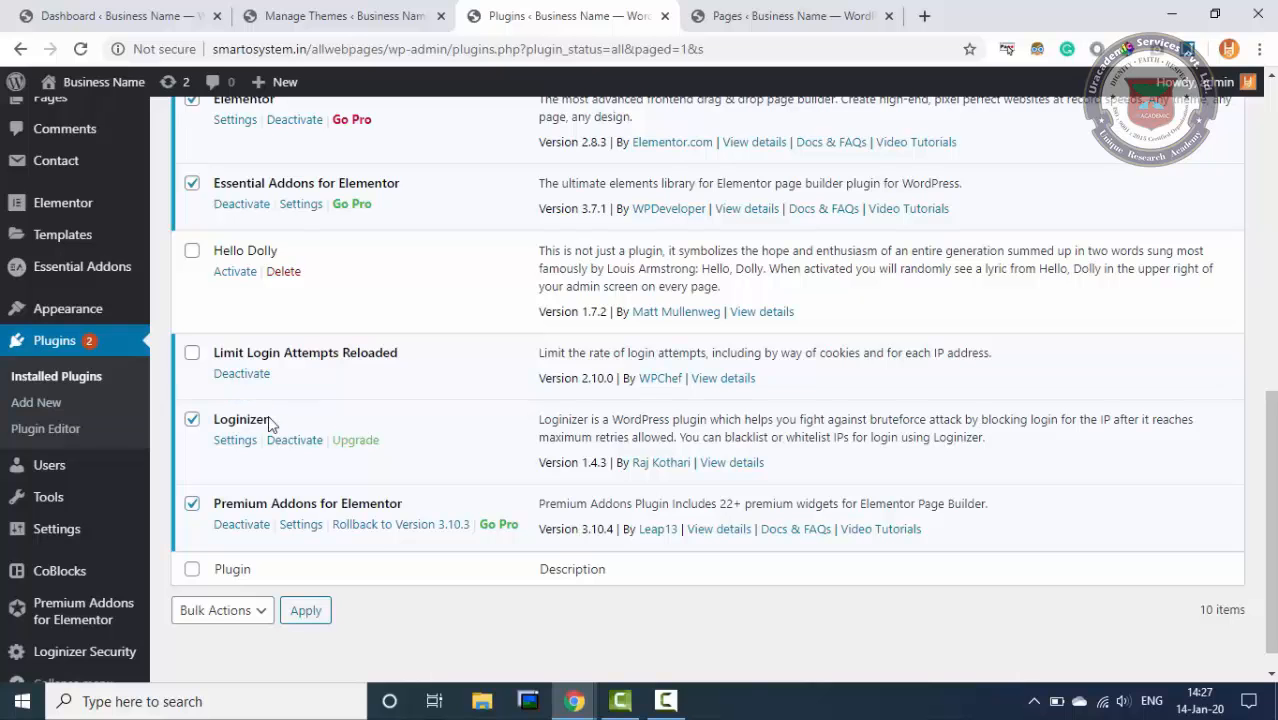
{"action": "scroll", "coordinate": [531, 403], "scroll_direction": "up", "scroll_amount": 5}
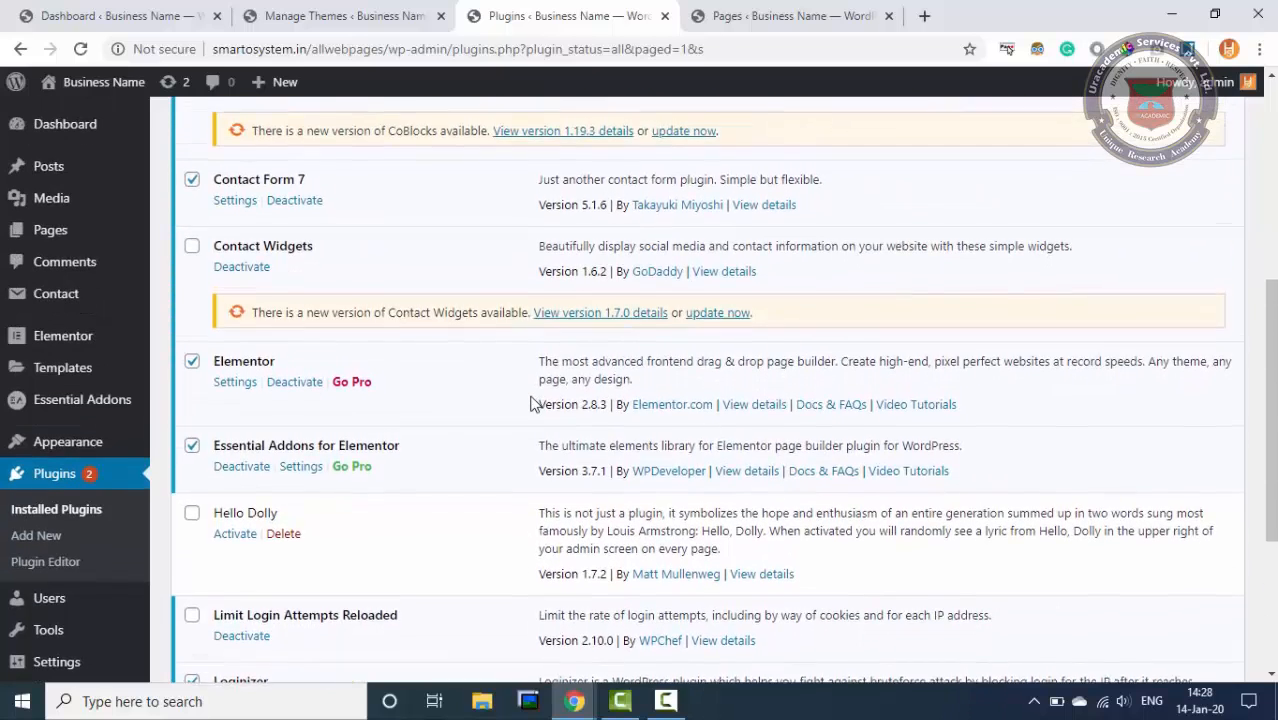
{"action": "scroll", "coordinate": [531, 403], "scroll_direction": "down", "scroll_amount": 3}
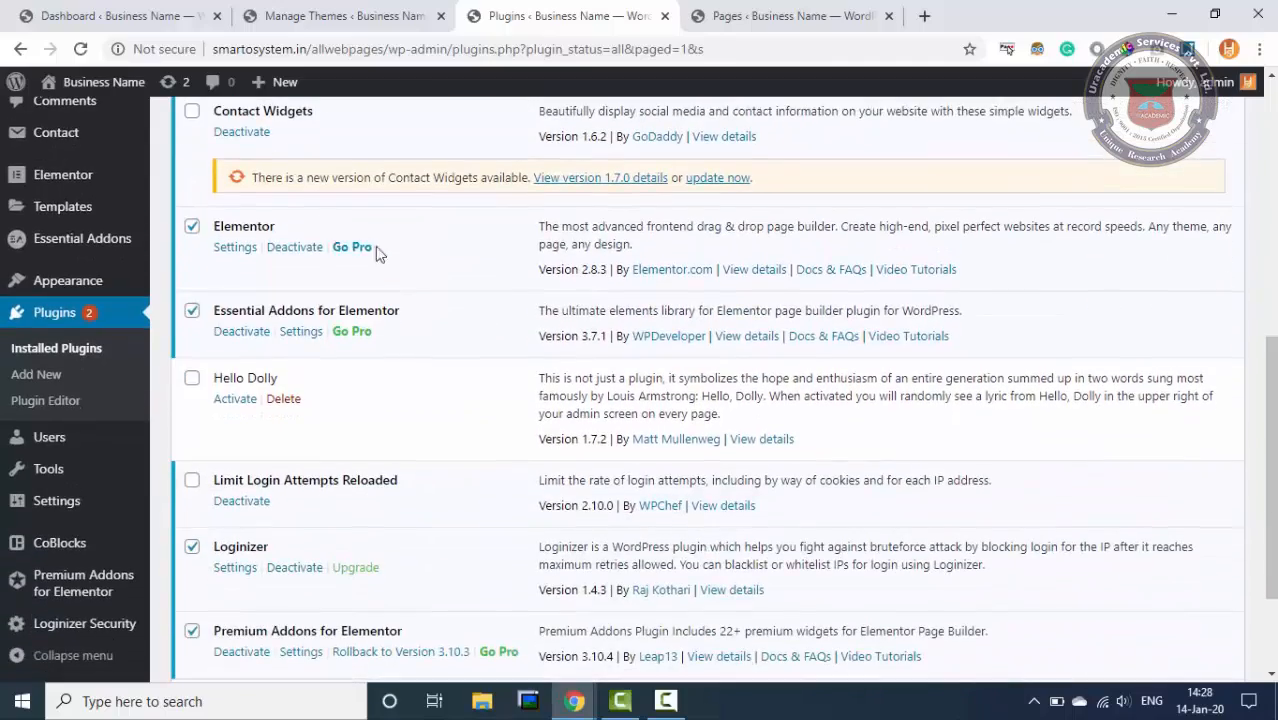
{"action": "scroll", "coordinate": [403, 251], "scroll_direction": "up", "scroll_amount": 1}
{"action": "scroll", "coordinate": [403, 251], "scroll_direction": "up", "scroll_amount": 1}
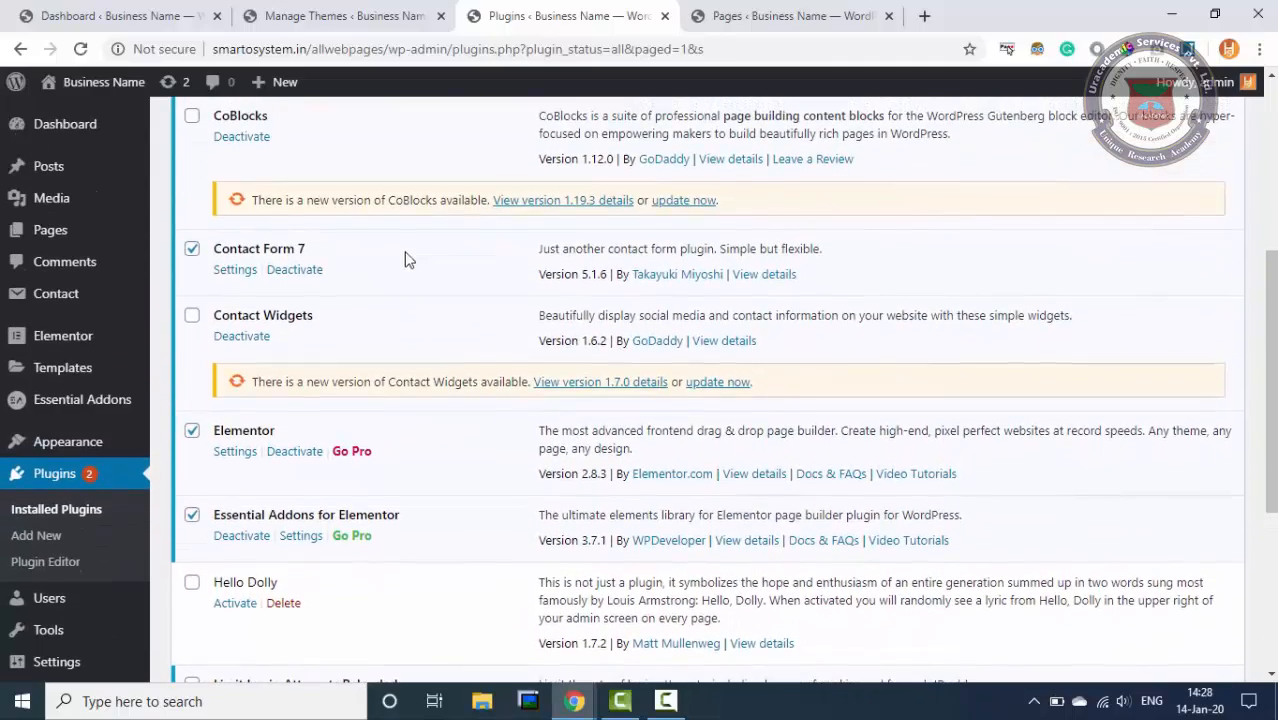
- Examine the Wanna Get Services contact form on the Construction Home sample page and return to the installed plugins
{"action": "mouse_move", "coordinate": [574, 701]}
{"action": "left_click", "coordinate": [705, 569]}
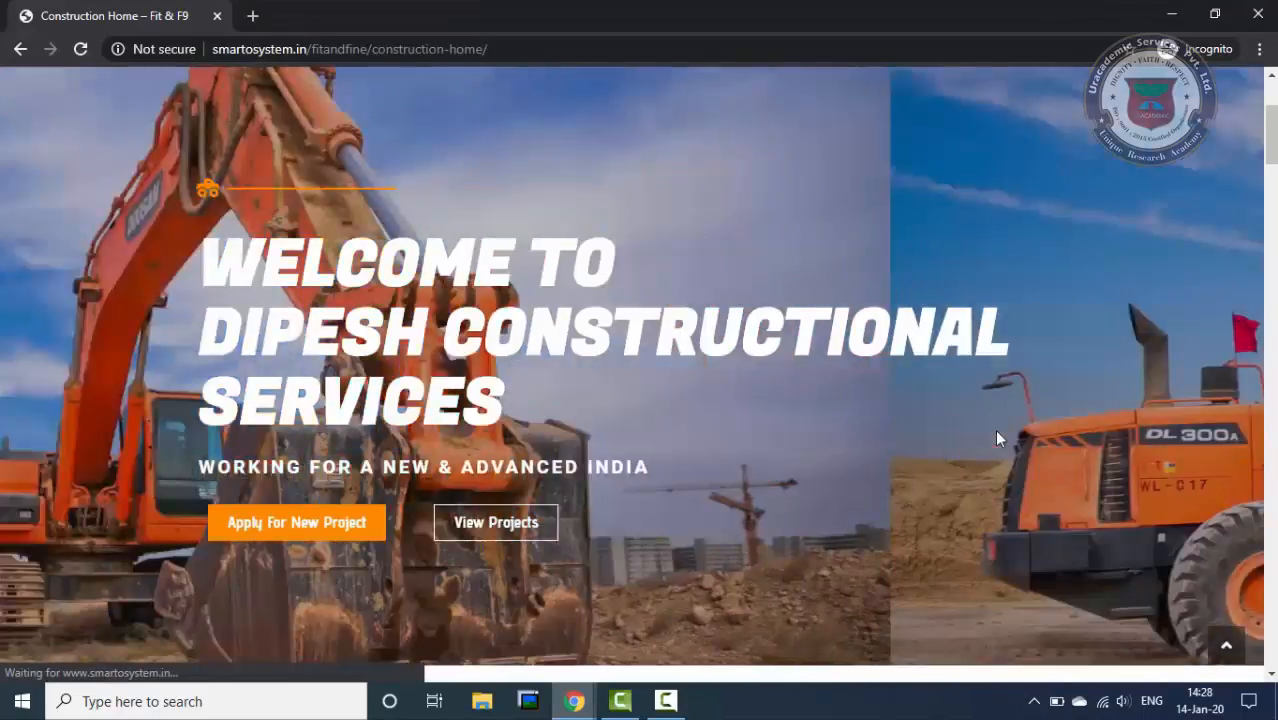
{"action": "scroll", "coordinate": [994, 429], "scroll_direction": "down", "scroll_amount": 10}
{"action": "scroll", "coordinate": [998, 438], "scroll_direction": "down", "scroll_amount": 10}
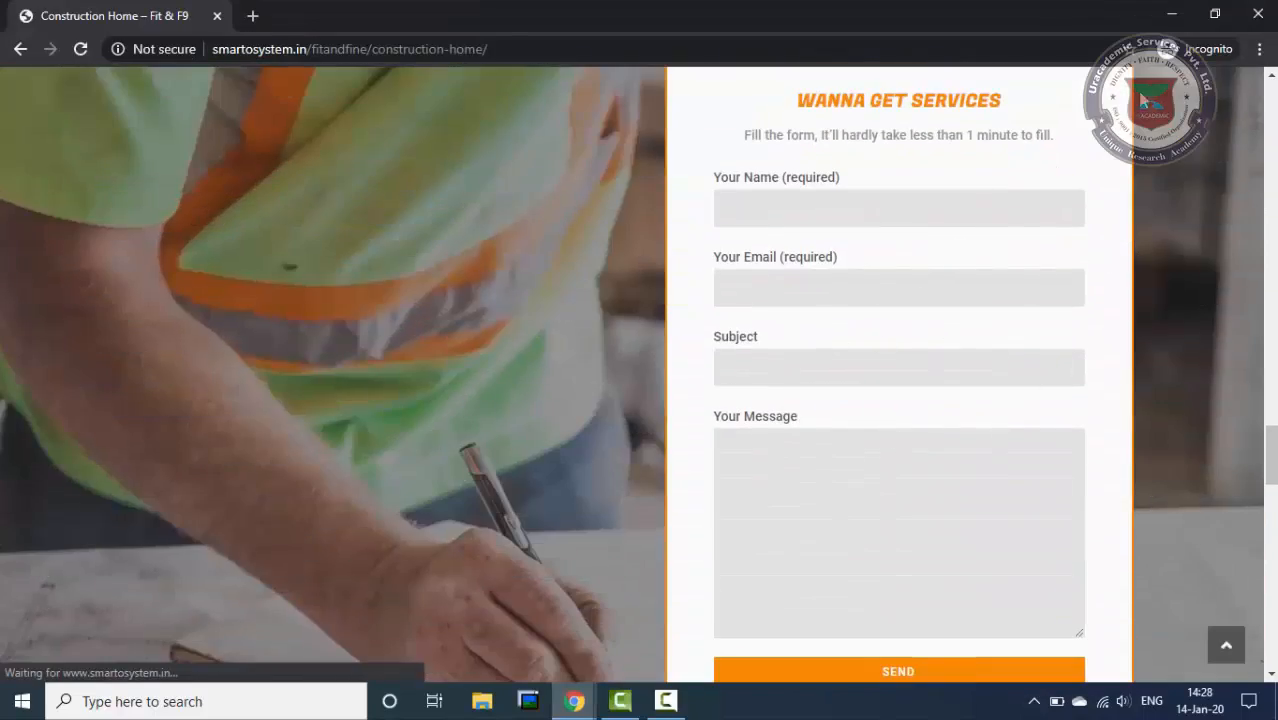
{"action": "left_click", "coordinate": [1172, 14]}
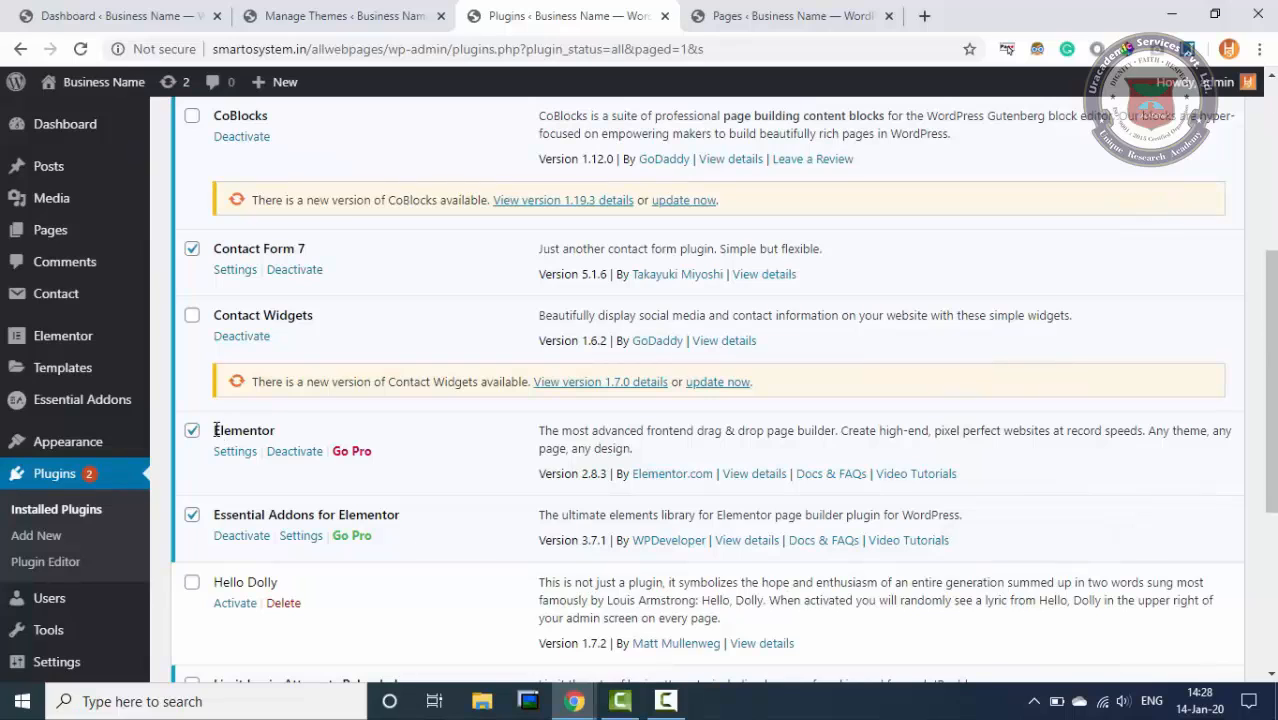
- Highlight the Elementor plugin's name and examine the header and hero area of the Construction Home sample page
{"action": "left_click_drag", "start_coordinate": [215, 430], "coordinate": [276, 430]}
{"action": "left_click", "coordinate": [258, 428]}
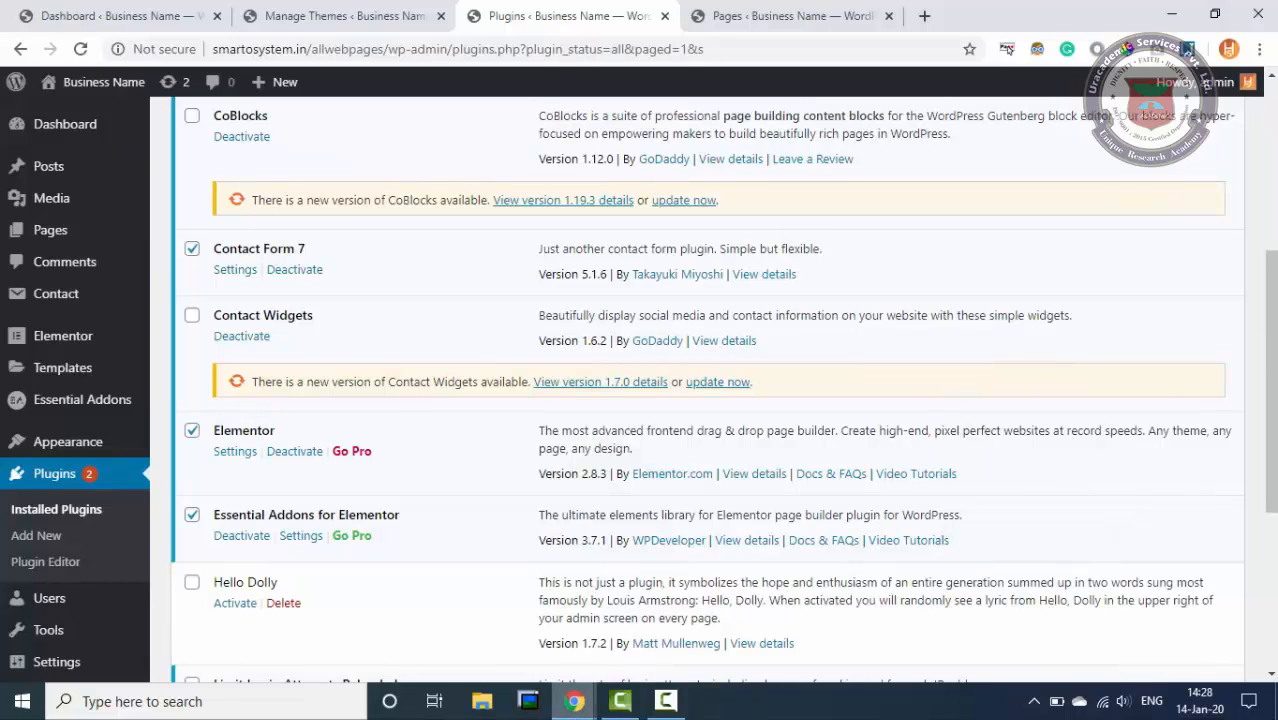
{"action": "mouse_move", "coordinate": [574, 701]}
{"action": "left_click", "coordinate": [674, 612]}
{"action": "scroll", "coordinate": [632, 375], "scroll_direction": "up", "scroll_amount": 20}
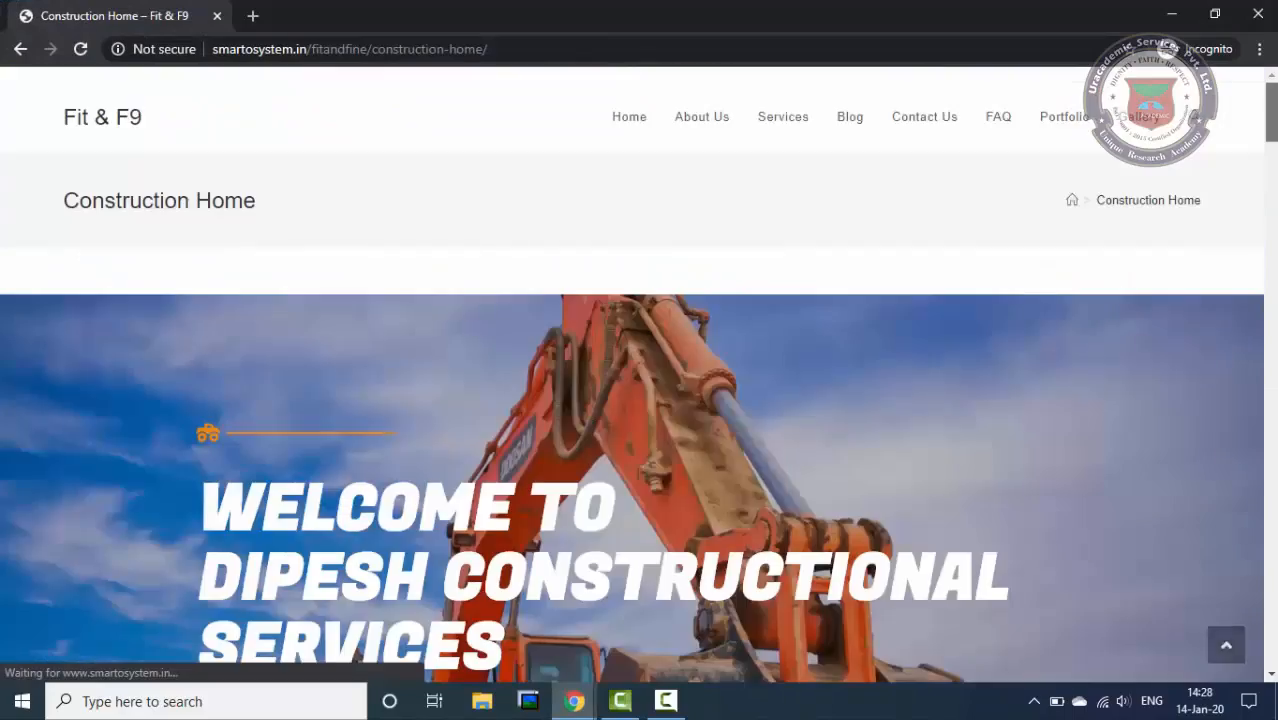
{"action": "left_click_drag", "start_coordinate": [1268, 130], "coordinate": [1167, 14]}
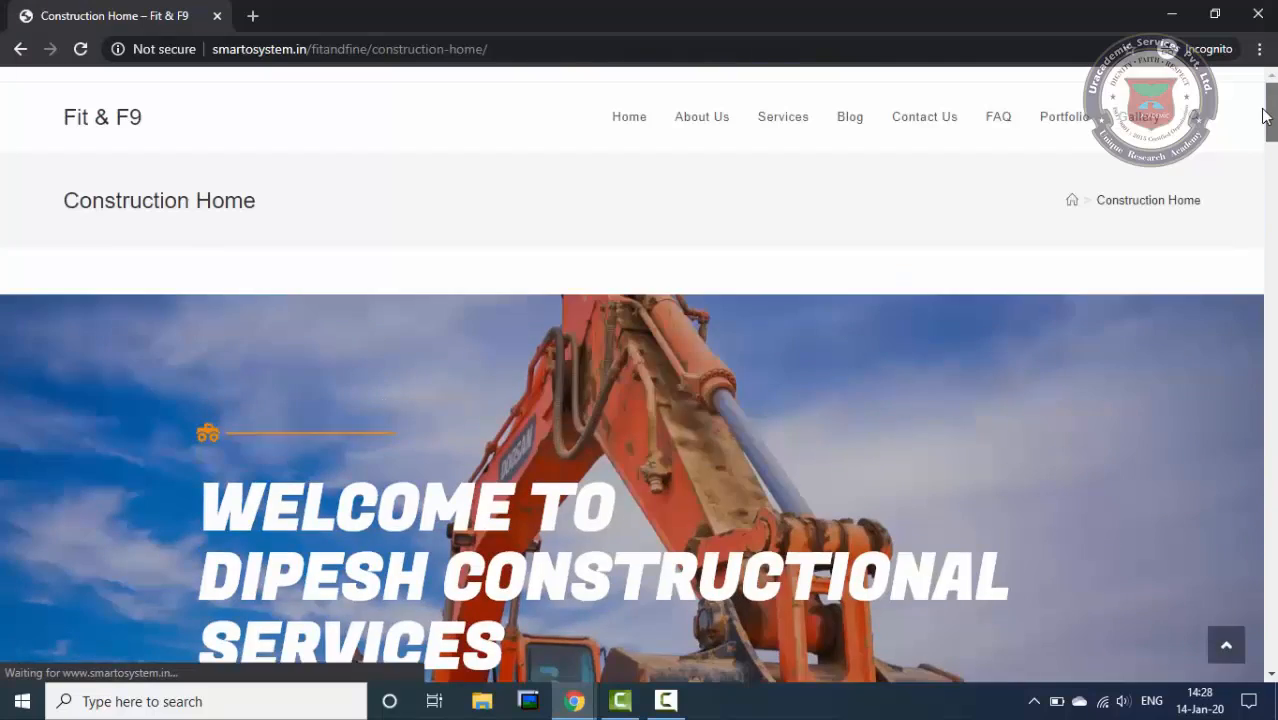
{"action": "left_click", "coordinate": [1171, 14]}
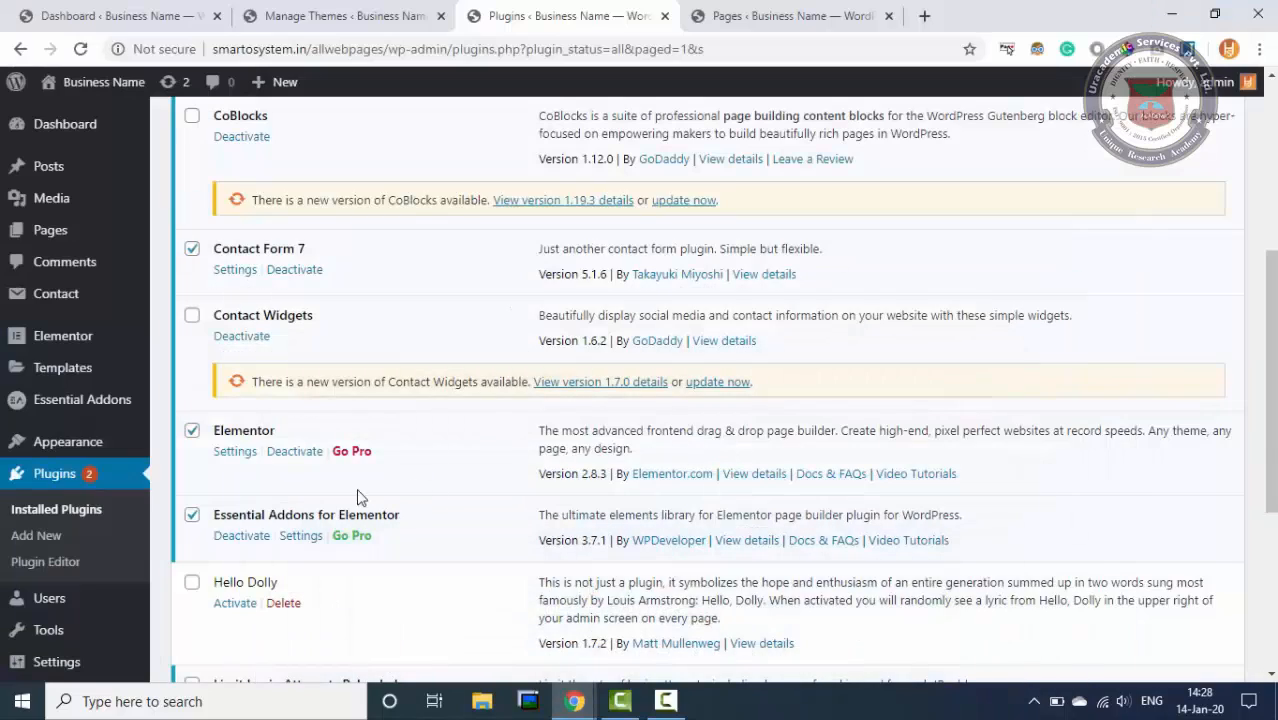
- Look through the installed plugins again, from Premium Addons for Elementor up to Akismet Anti-Spam
{"action": "scroll", "coordinate": [352, 515], "scroll_direction": "down", "scroll_amount": 4}
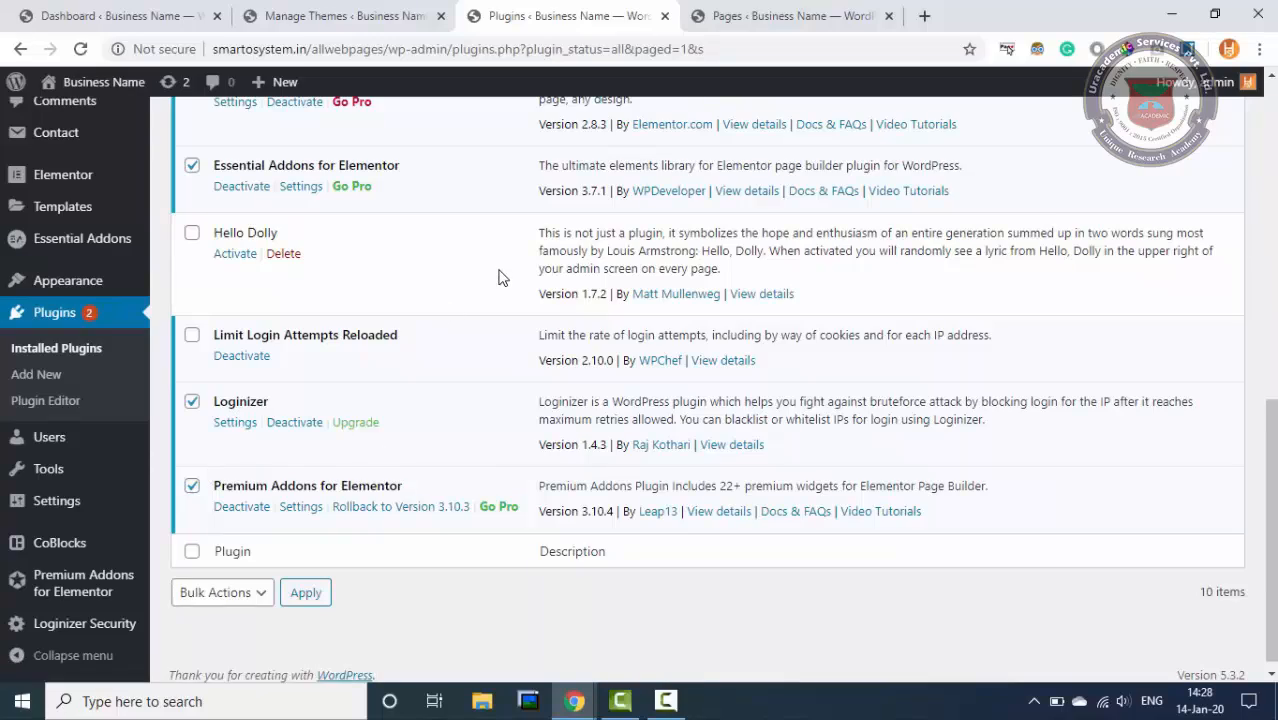
{"action": "scroll", "coordinate": [500, 277], "scroll_direction": "up", "scroll_amount": 3}
{"action": "scroll", "coordinate": [500, 277], "scroll_direction": "up", "scroll_amount": 2}
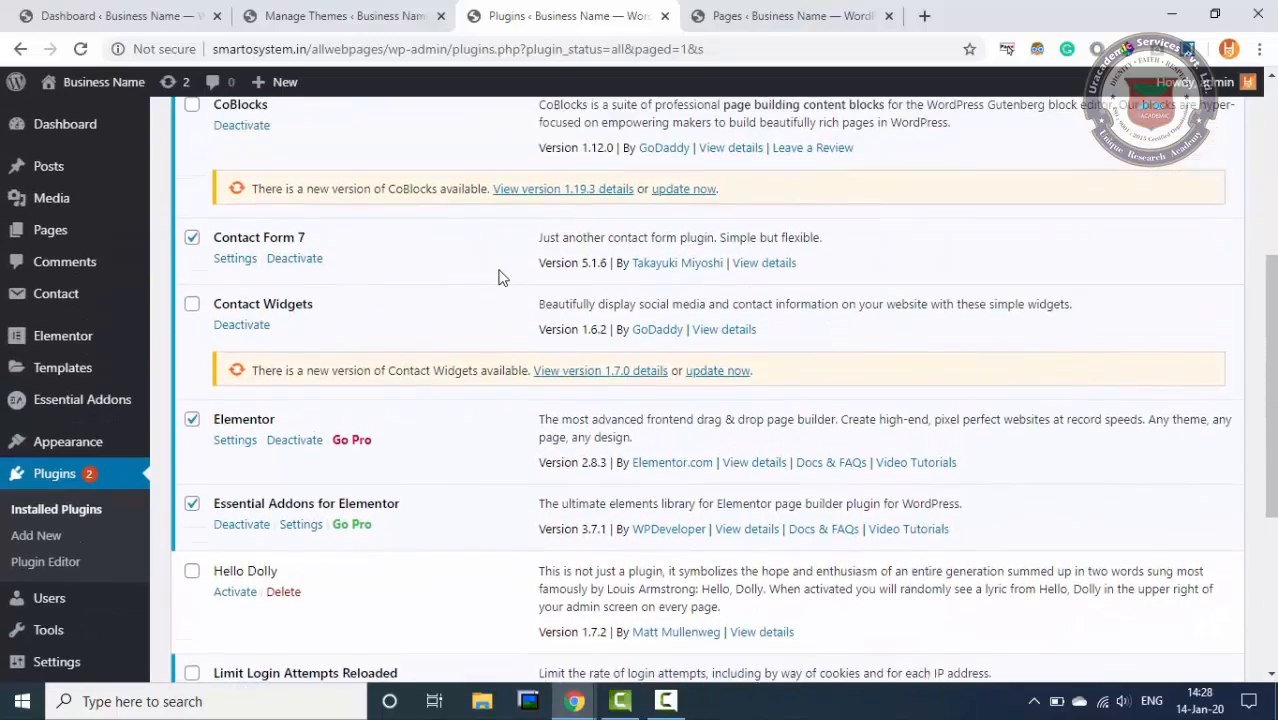
{"action": "scroll", "coordinate": [500, 277], "scroll_direction": "up", "scroll_amount": 2}
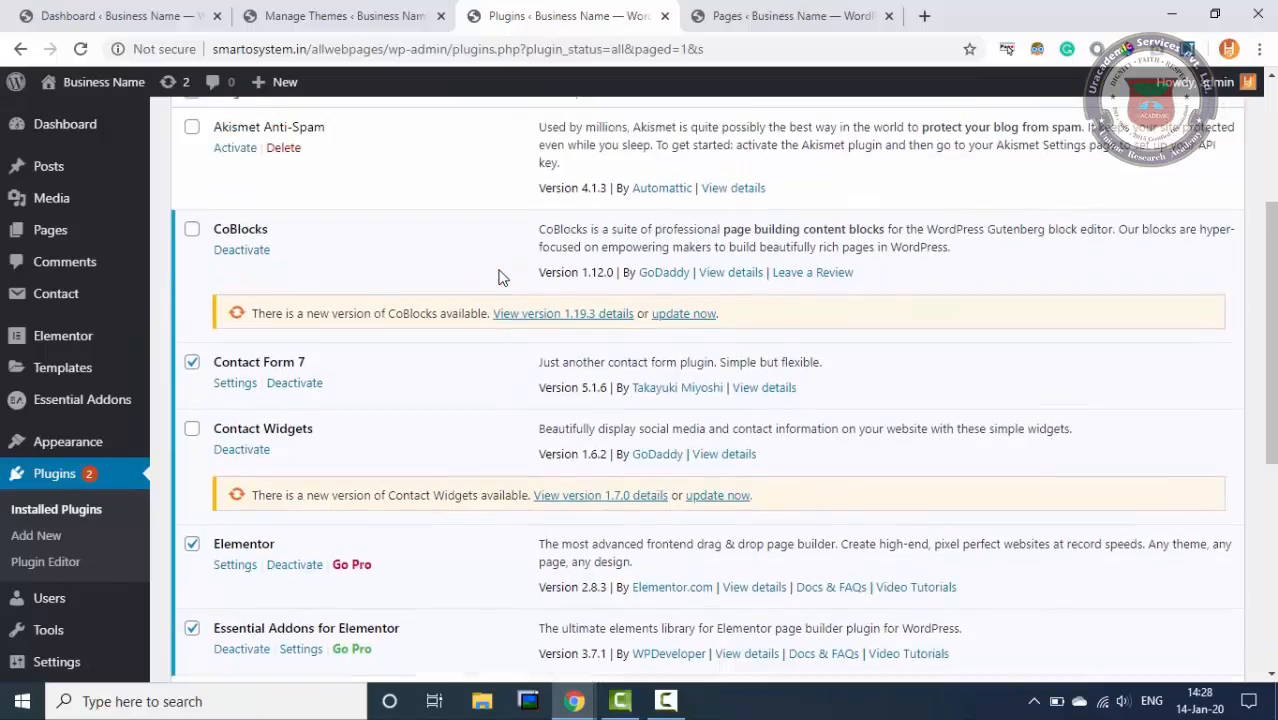
{"action": "scroll", "coordinate": [500, 277], "scroll_direction": "down", "scroll_amount": 3}
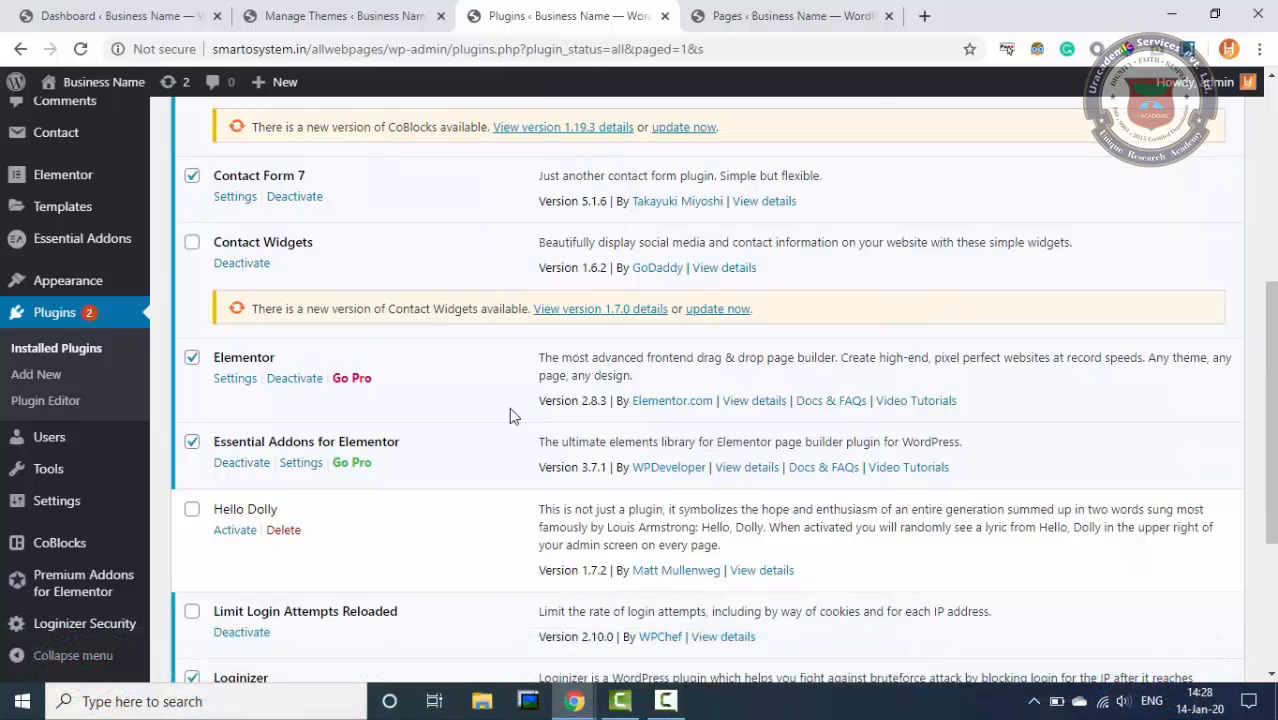
- View the welcome banner of the Construction Home sample page and return to the WordPress admin
{"action": "mouse_move", "coordinate": [572, 695]}
{"action": "left_click", "coordinate": [676, 610]}
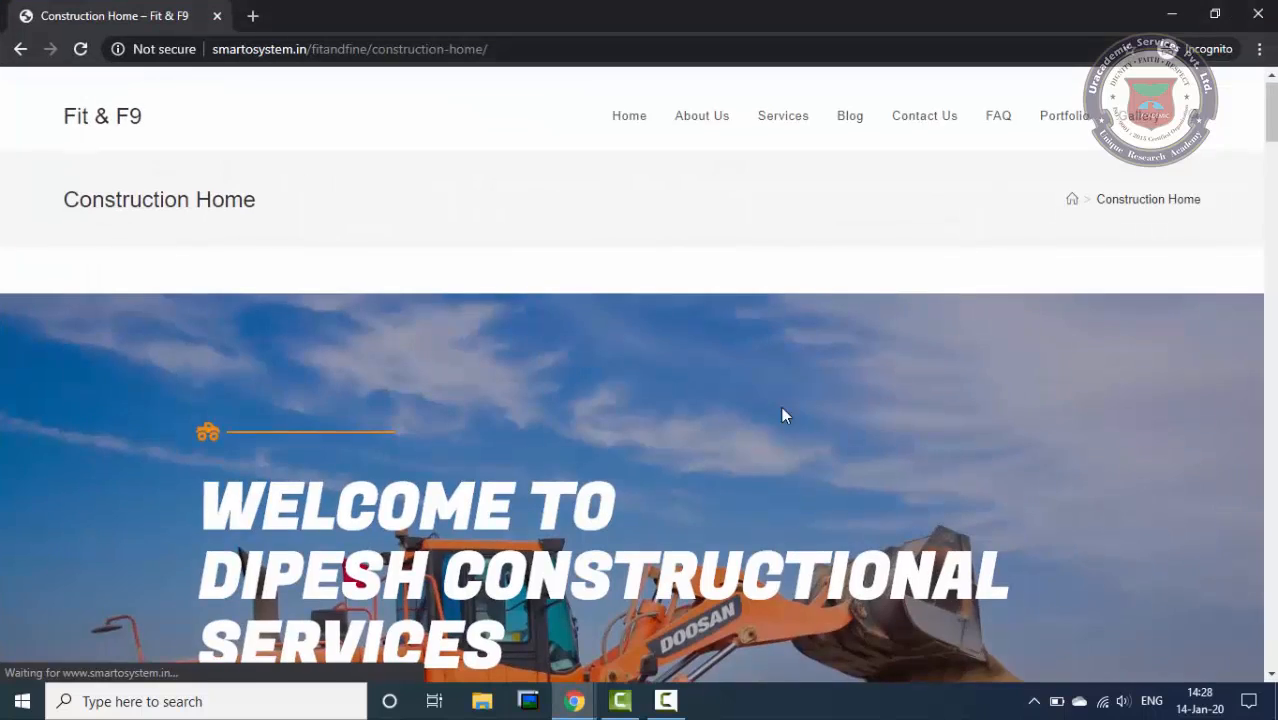
{"action": "scroll", "coordinate": [782, 414], "scroll_direction": "down", "scroll_amount": 2}
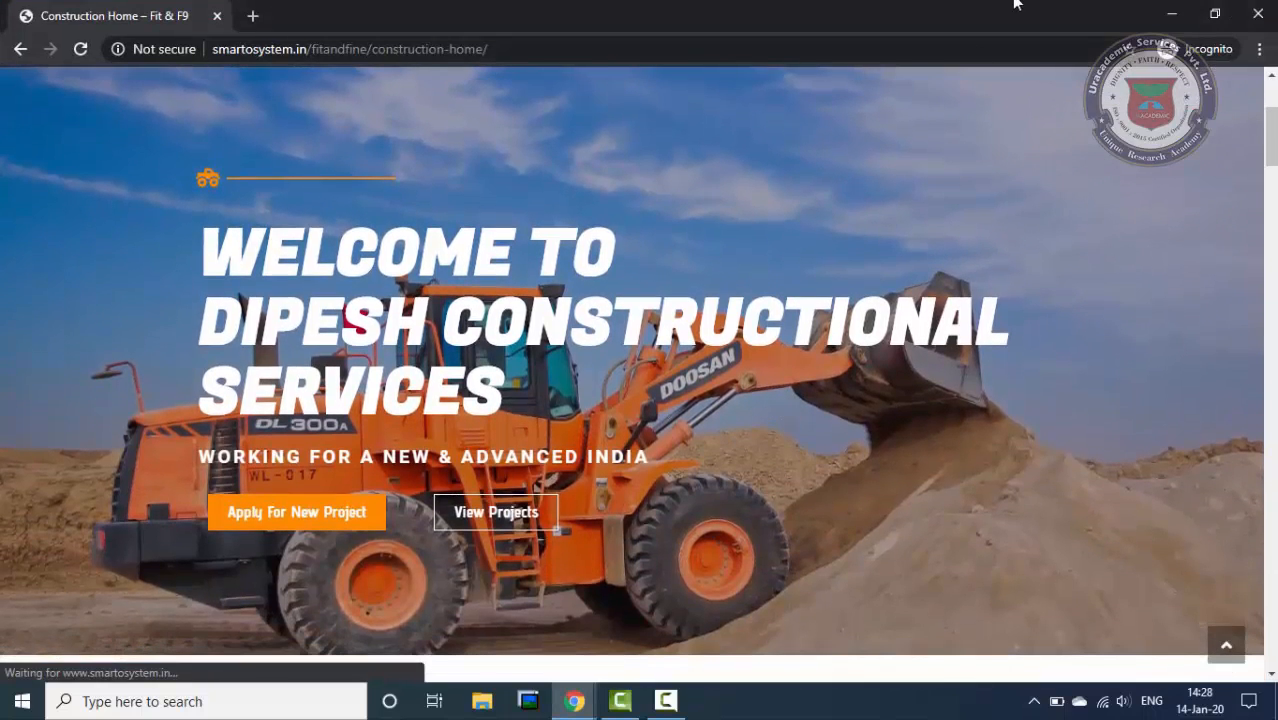
{"action": "left_click", "coordinate": [1171, 12]}
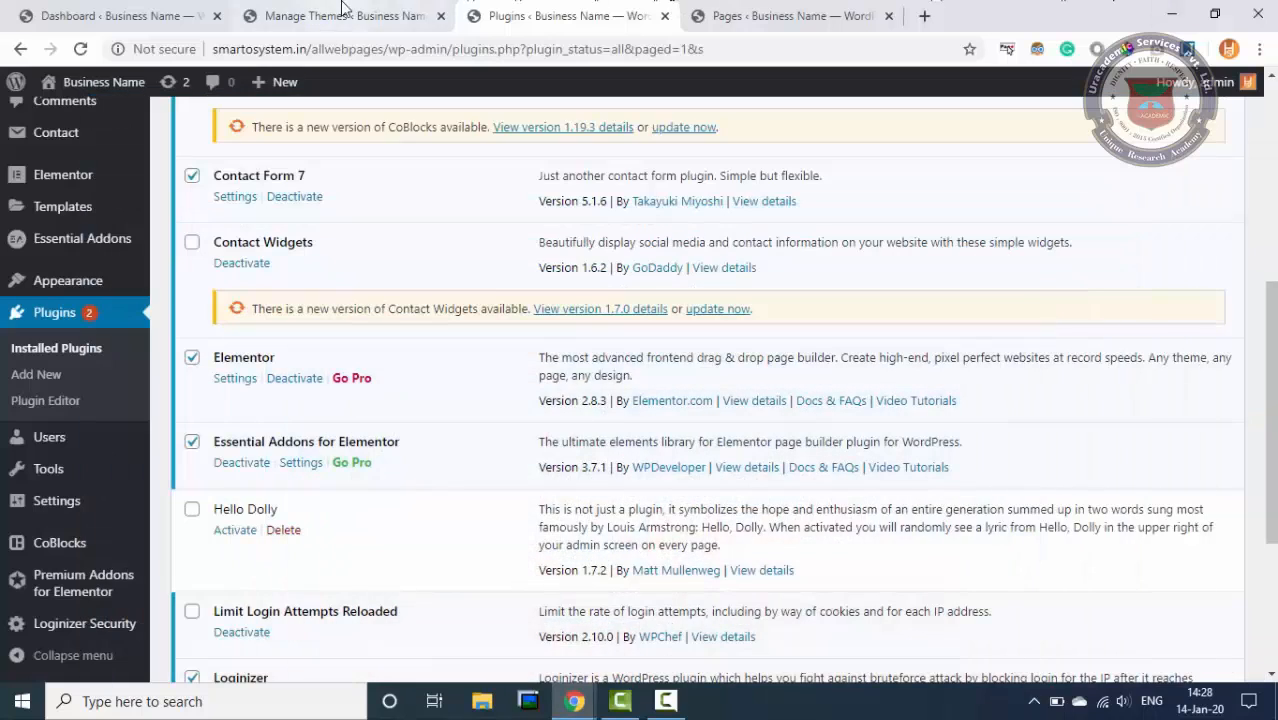
- Open the Home front page for editing from the list of all pages
{"action": "left_click", "coordinate": [130, 14]}
{"action": "mouse_move", "coordinate": [100, 300]}
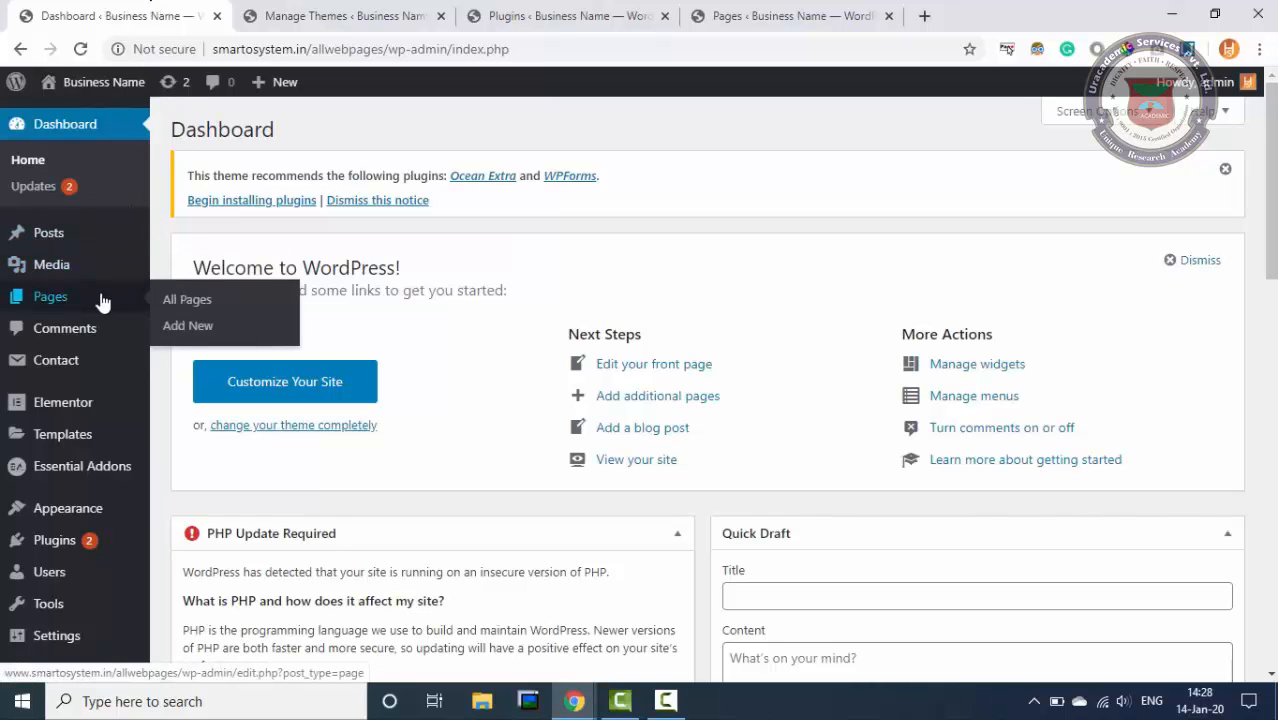
{"action": "left_click", "coordinate": [820, 15]}
{"action": "scroll", "coordinate": [605, 322], "scroll_direction": "down", "scroll_amount": 2}
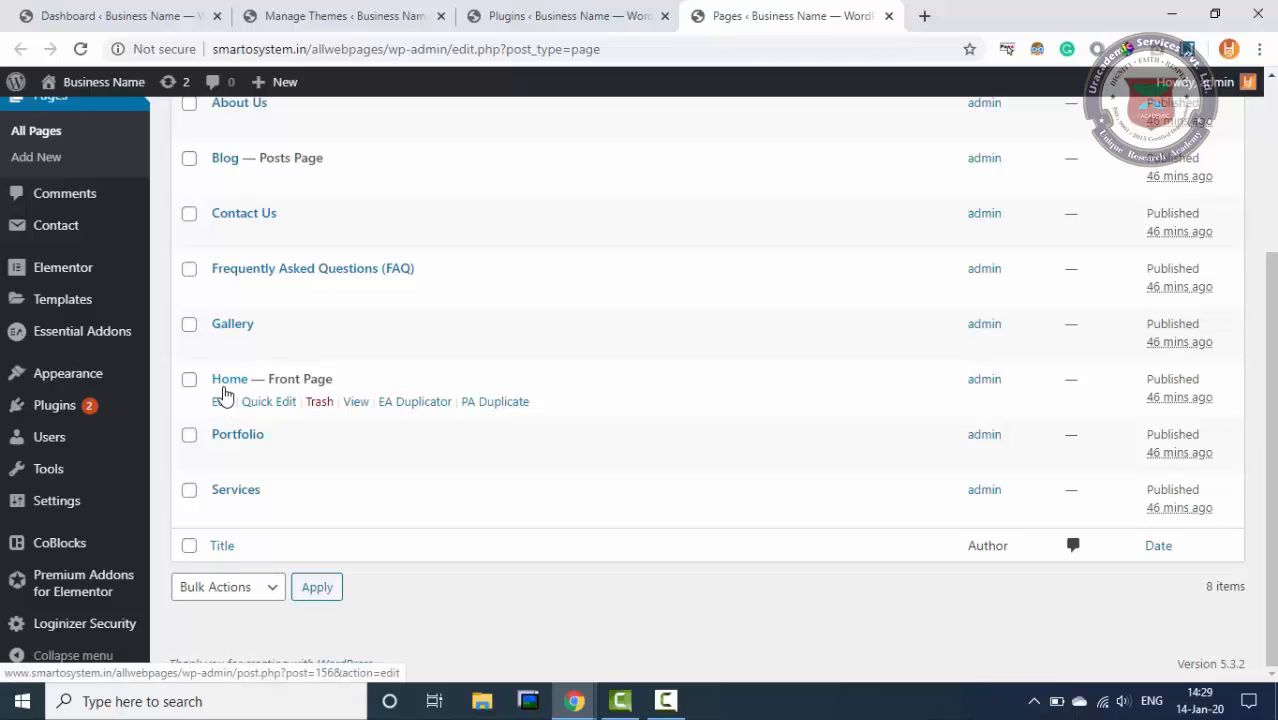
{"action": "left_click", "coordinate": [221, 401]}
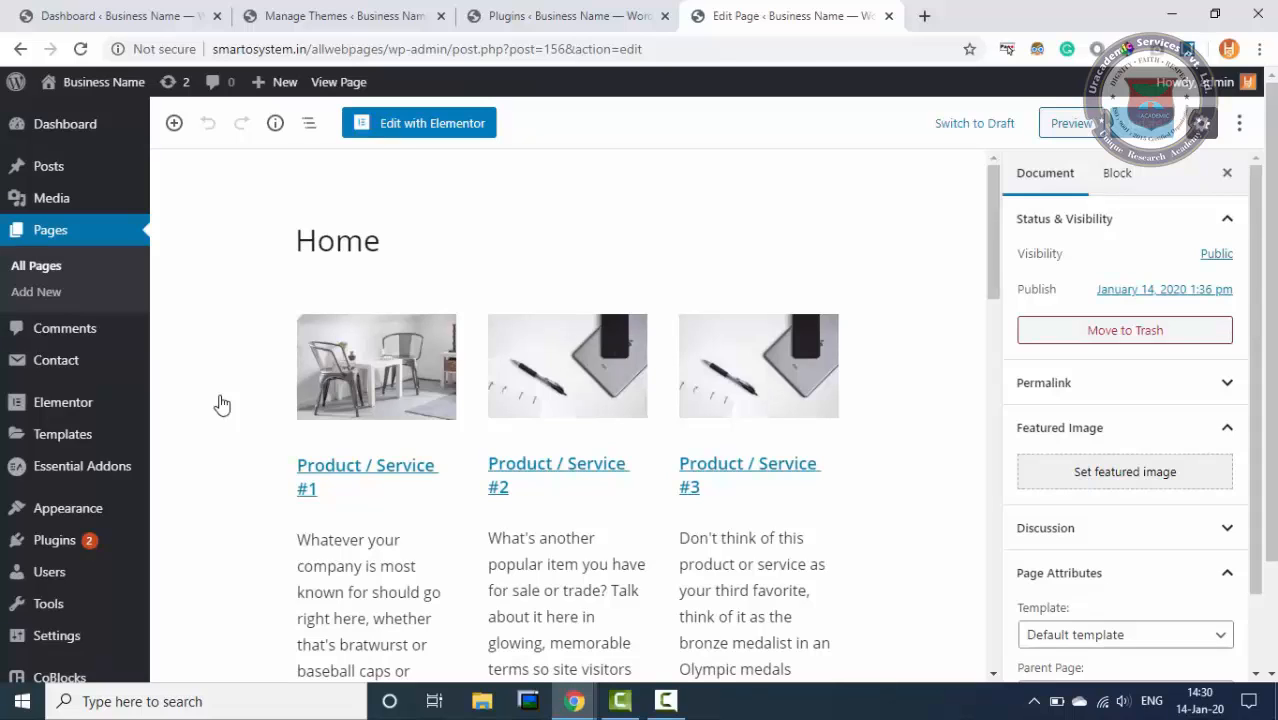
- Inspect the Home page's title and its Permalink and Discussion settings, collapsing the Status & Visibility section
{"action": "left_click", "coordinate": [380, 242]}
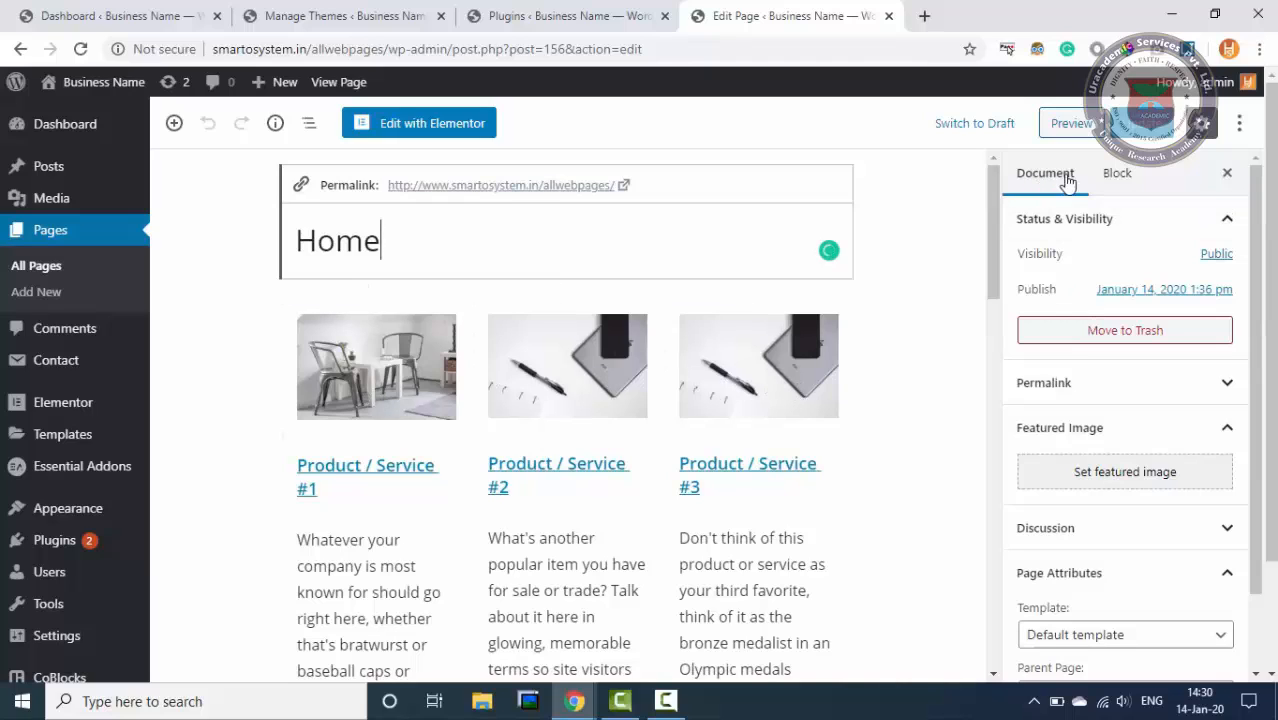
{"action": "left_click", "coordinate": [1177, 228]}
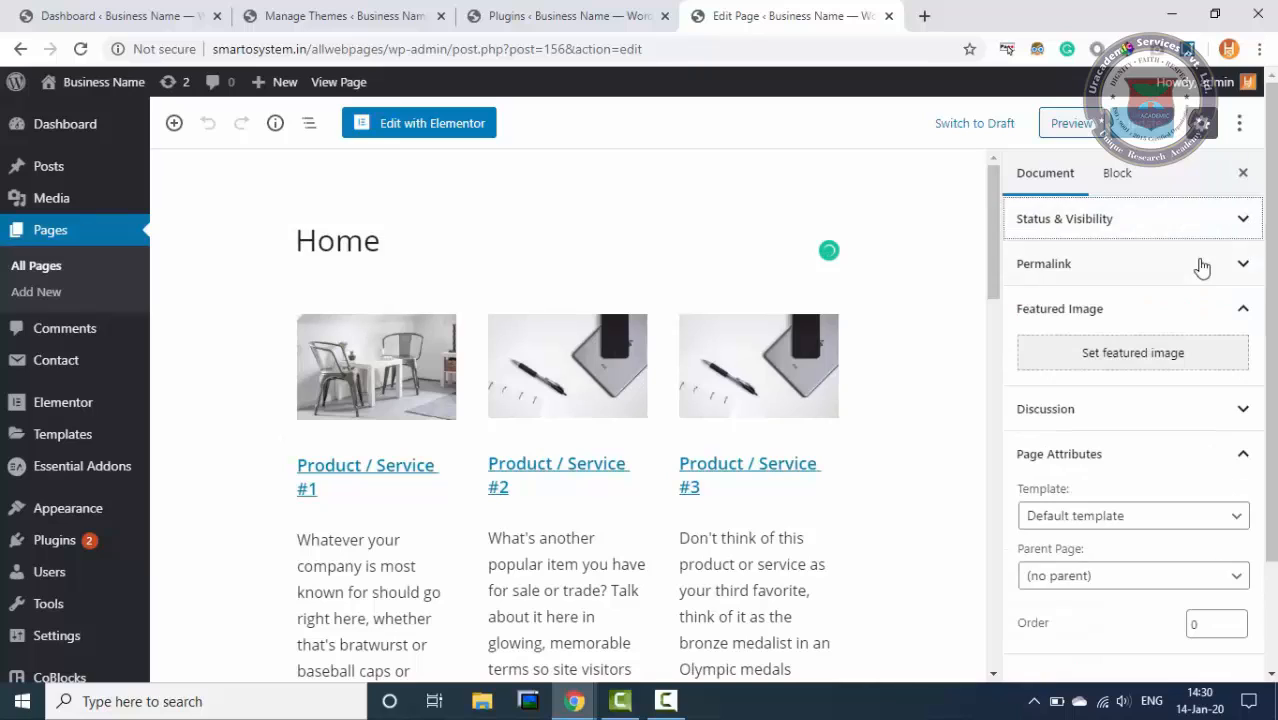
{"action": "left_click", "coordinate": [1222, 268]}
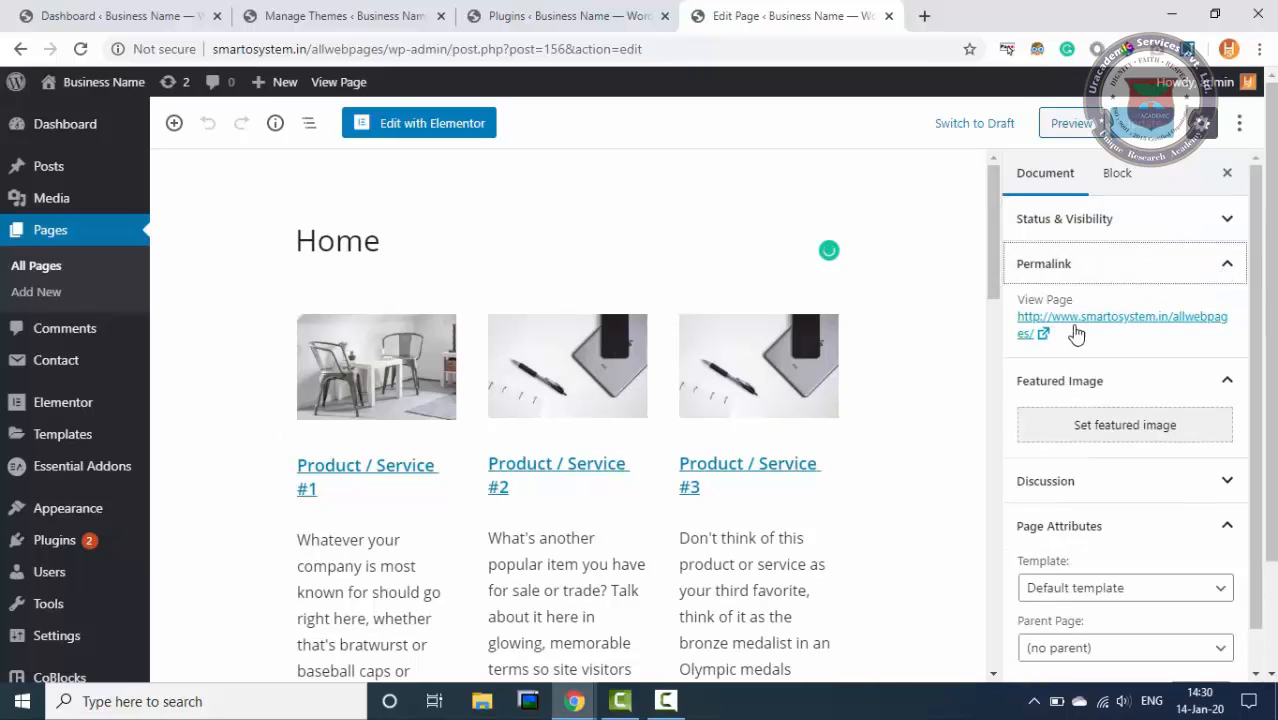
{"action": "left_click", "coordinate": [1221, 267]}
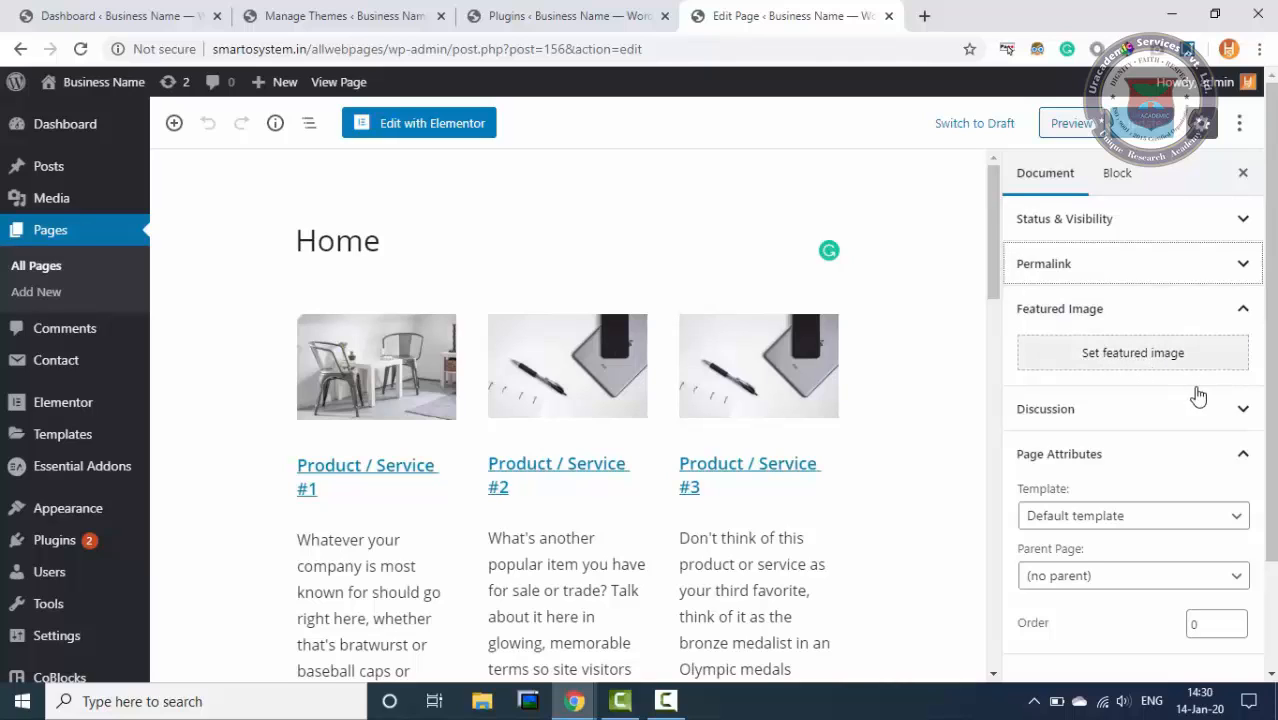
{"action": "left_click", "coordinate": [1247, 409]}
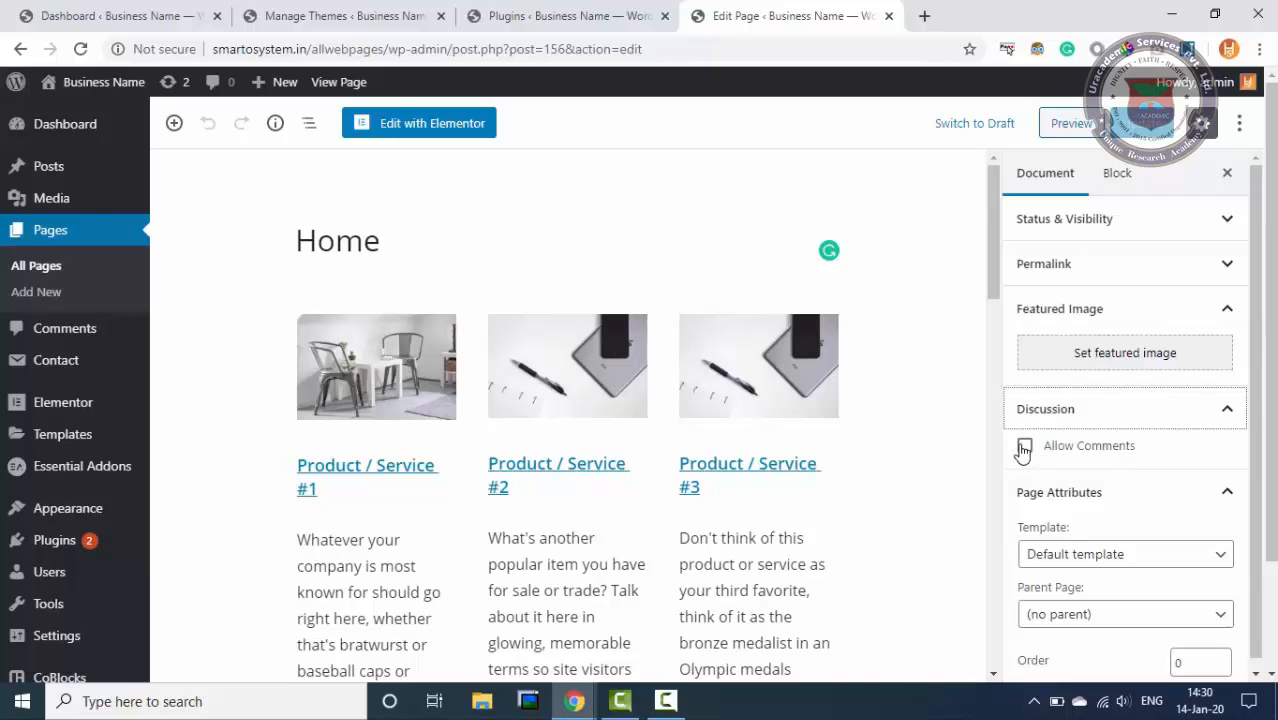
{"action": "left_click", "coordinate": [1218, 411]}
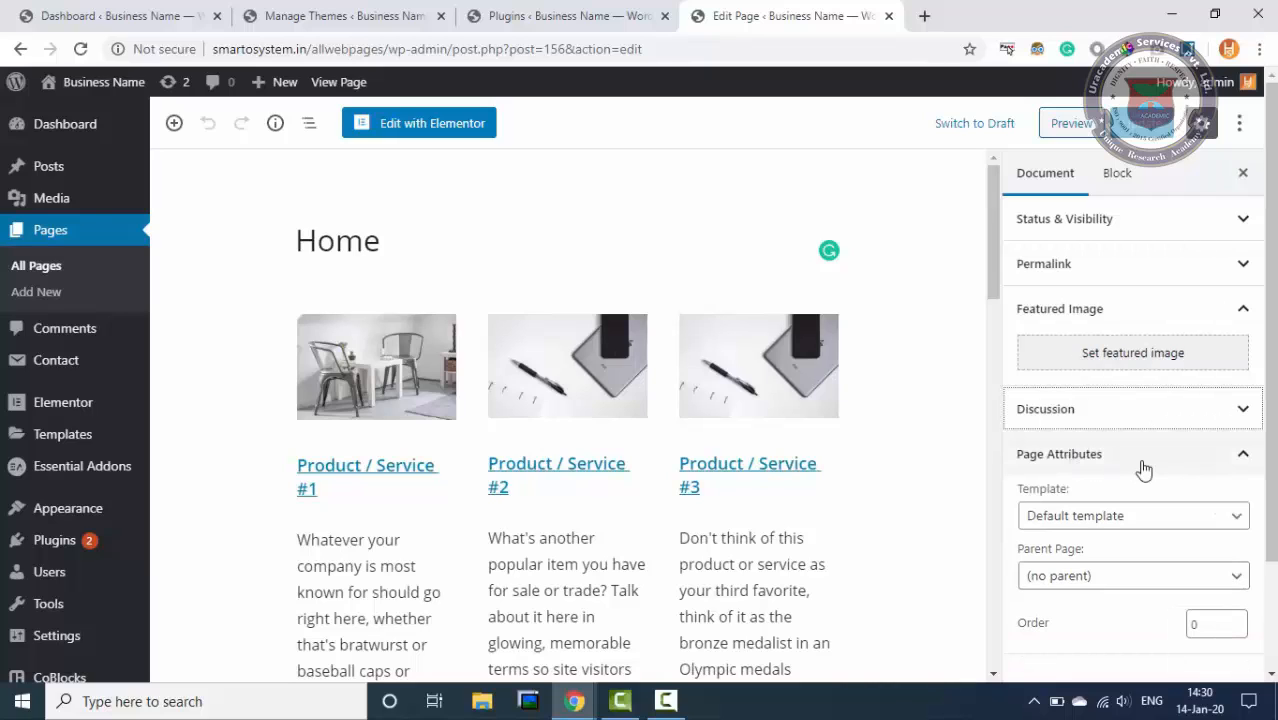
- Examine the Template and Parent Page options in the Home page's attributes, keeping Default template and (no parent)
{"action": "left_click", "coordinate": [1128, 516]}
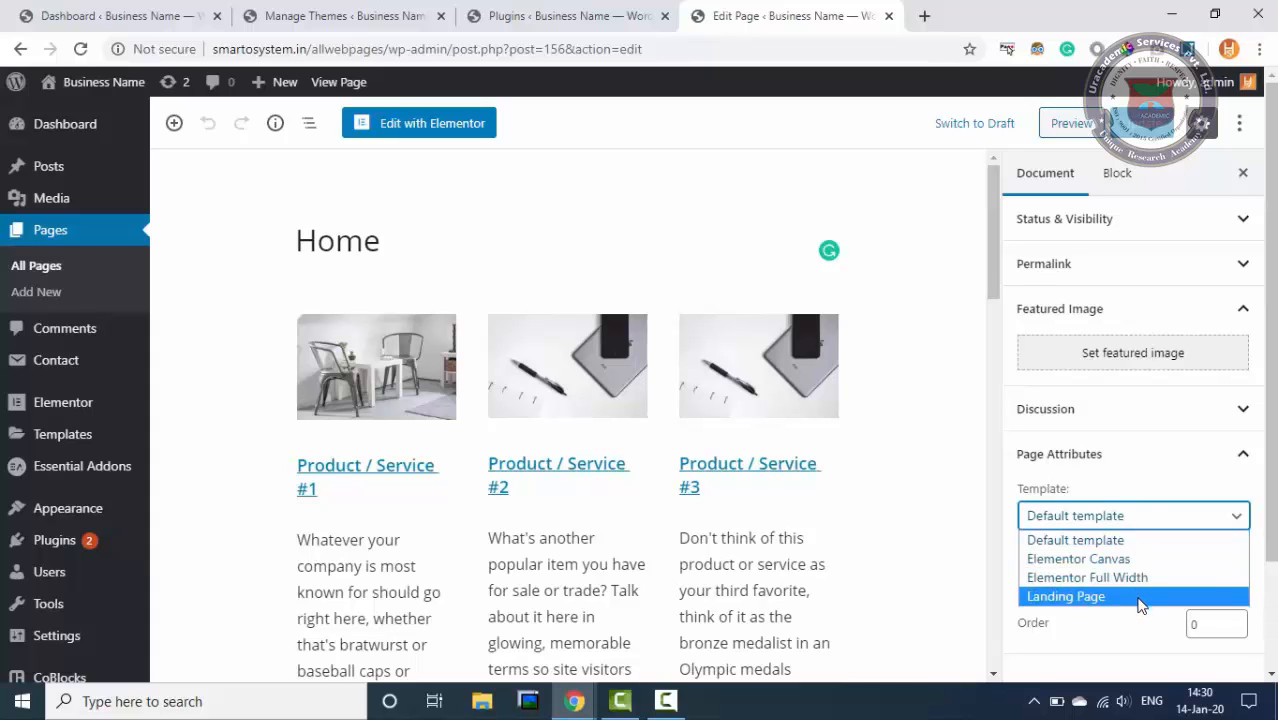
{"action": "left_click", "coordinate": [1127, 539]}
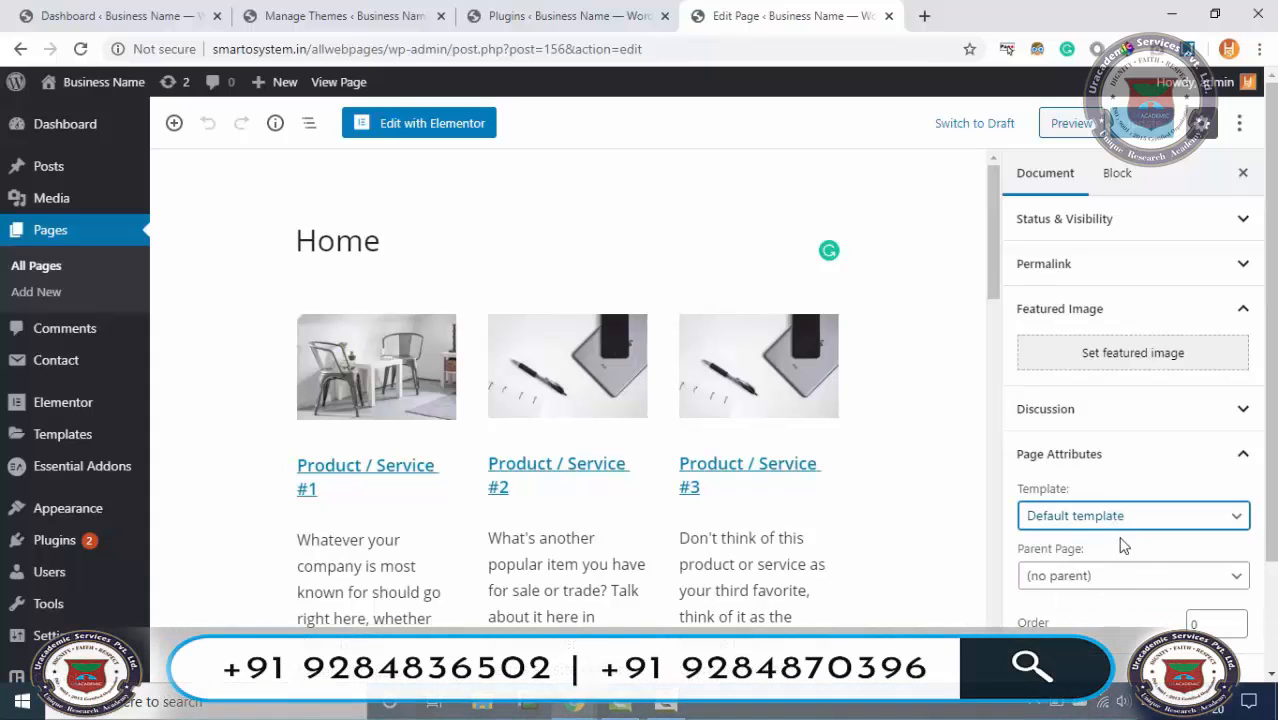
{"action": "left_click", "coordinate": [1142, 578]}
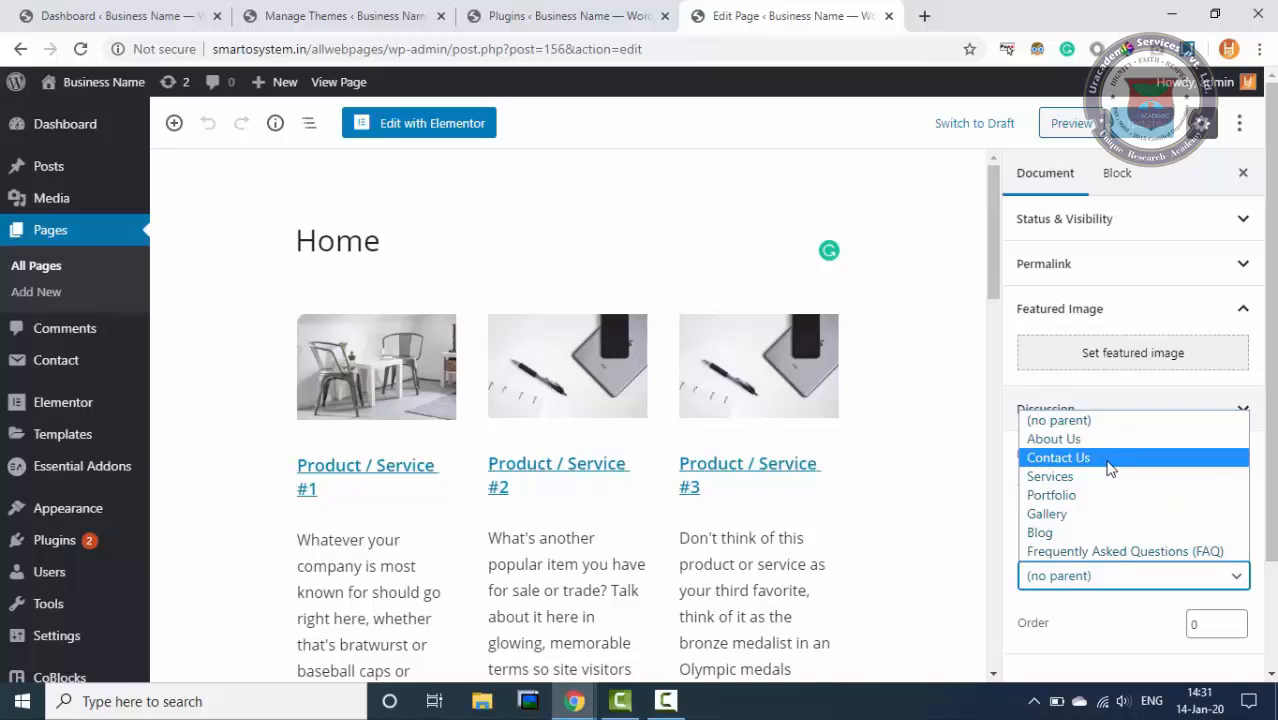
{"action": "left_click", "coordinate": [1135, 578]}
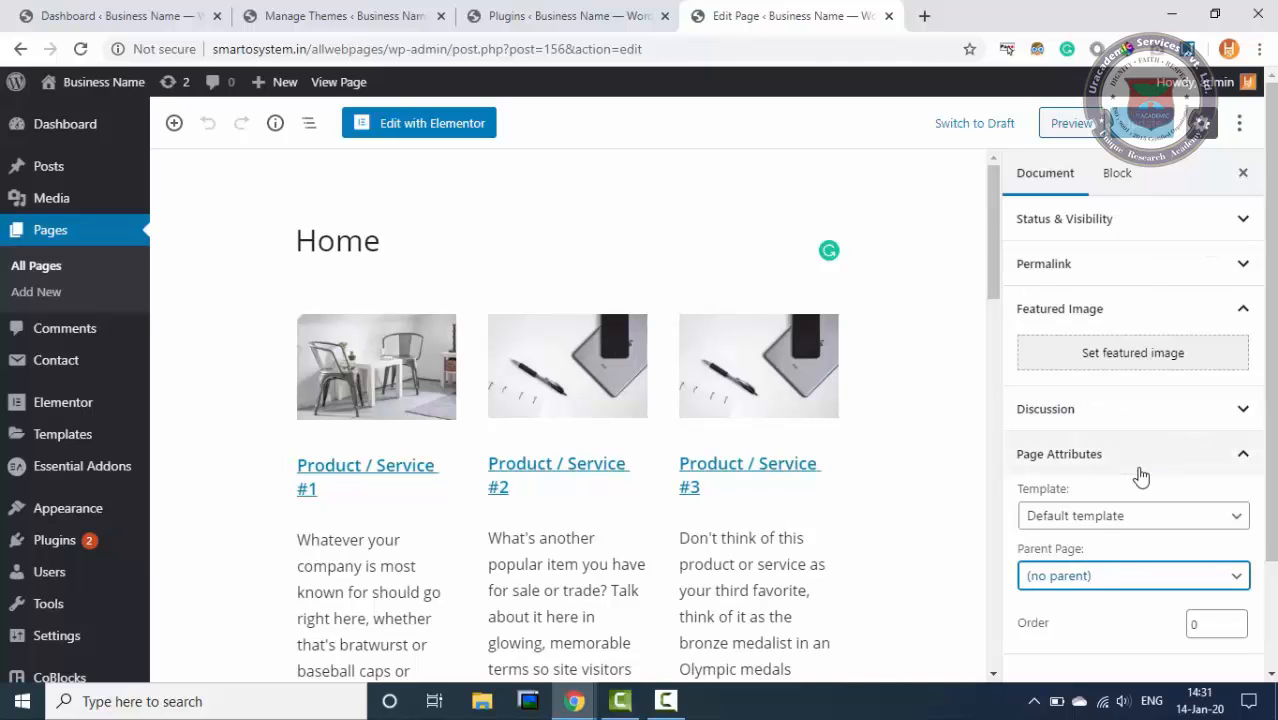
{"action": "scroll", "coordinate": [1138, 475], "scroll_direction": "down", "scroll_amount": 2}
{"action": "scroll", "coordinate": [1141, 476], "scroll_direction": "up", "scroll_amount": 2}
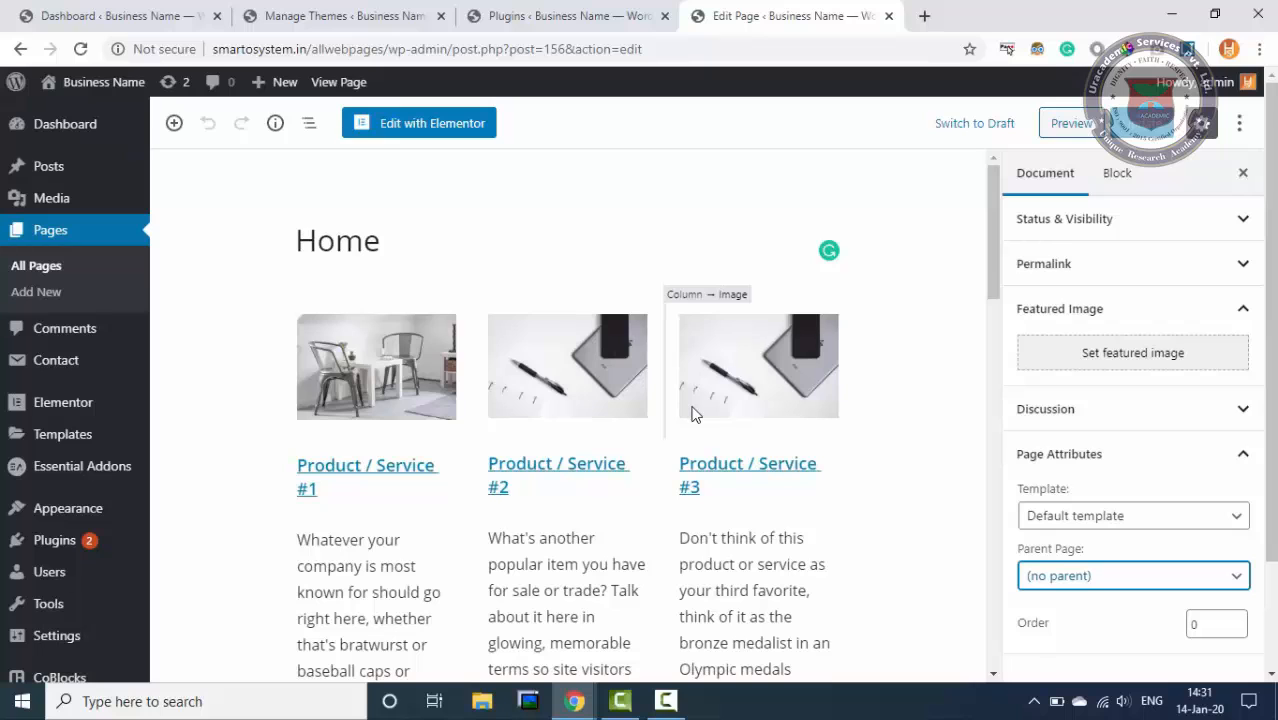
- Go back through the open Plugins and Manage Themes pages to the WordPress Dashboard
{"action": "left_click", "coordinate": [520, 12]}
{"action": "left_click", "coordinate": [310, 12]}
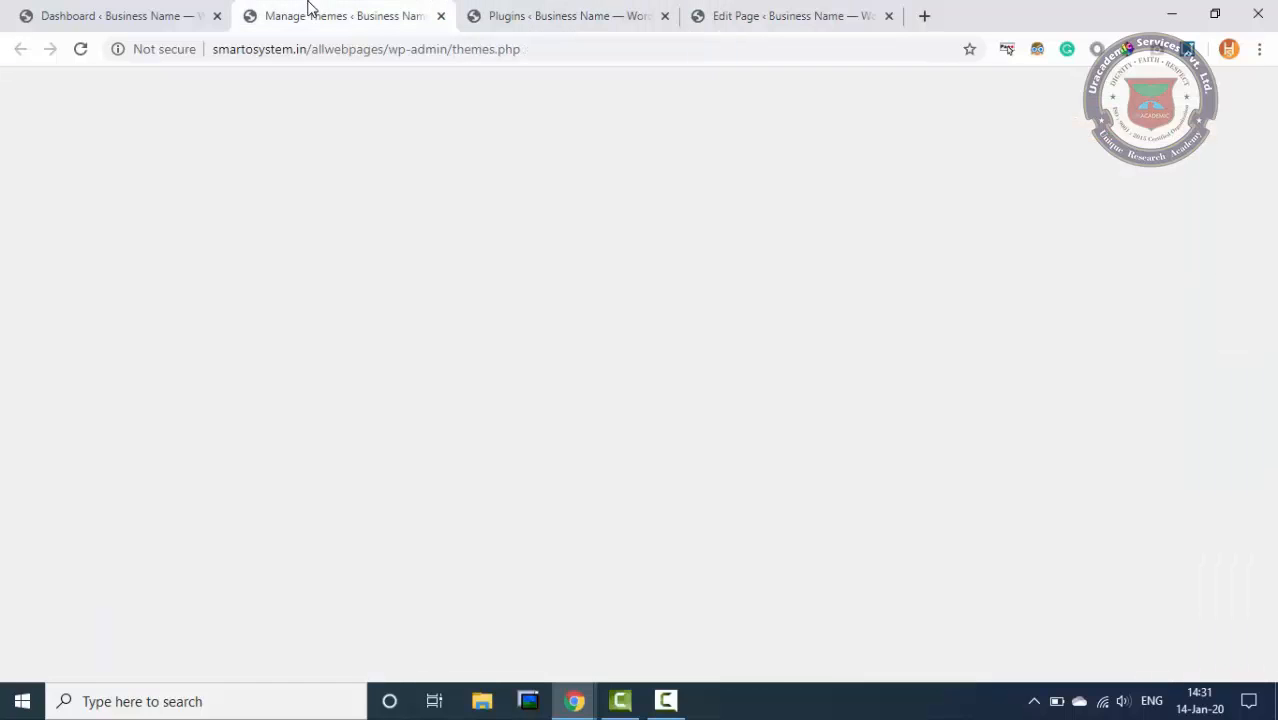
{"action": "left_click", "coordinate": [150, 13]}
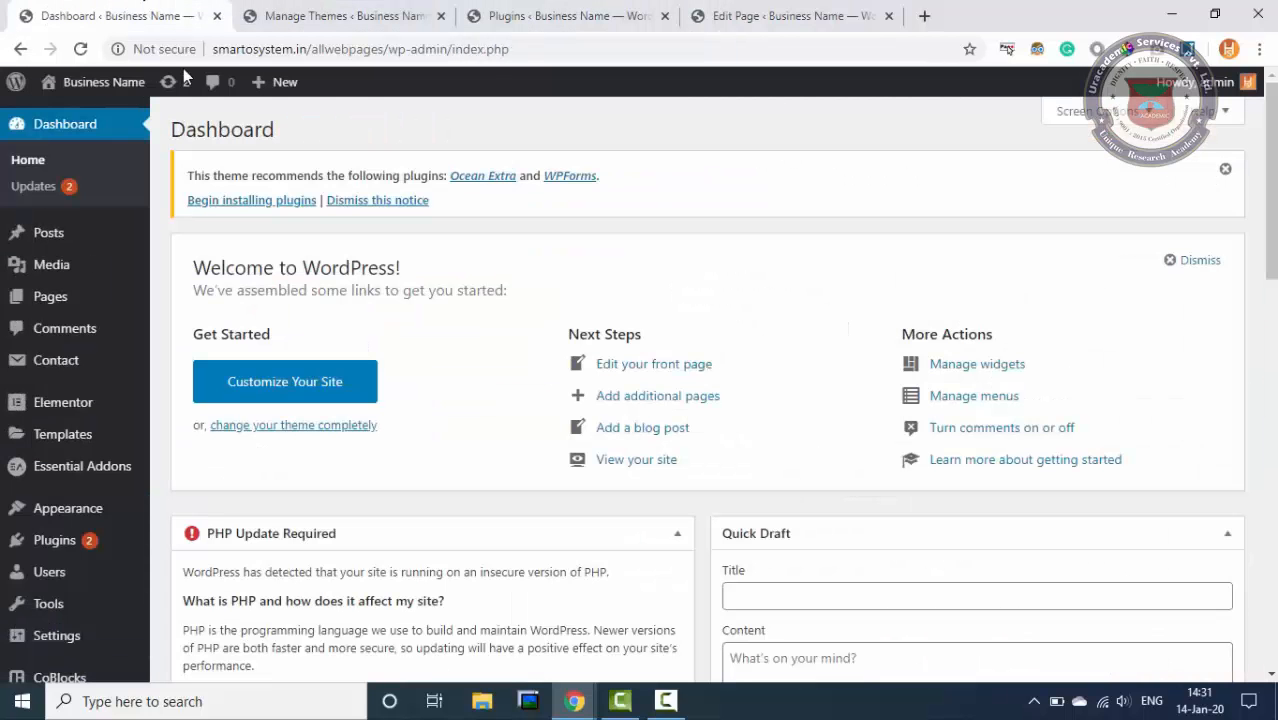
{"action": "left_click", "coordinate": [576, 704]}
{"action": "left_click", "coordinate": [651, 613]}
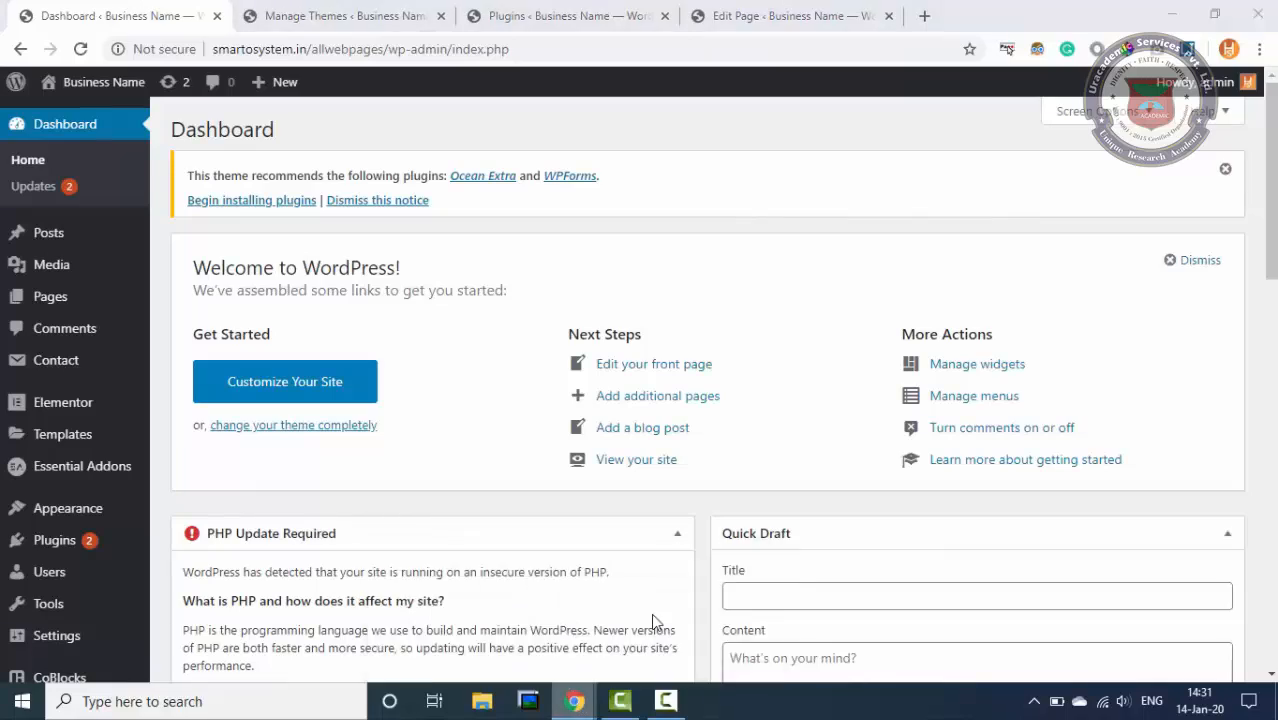